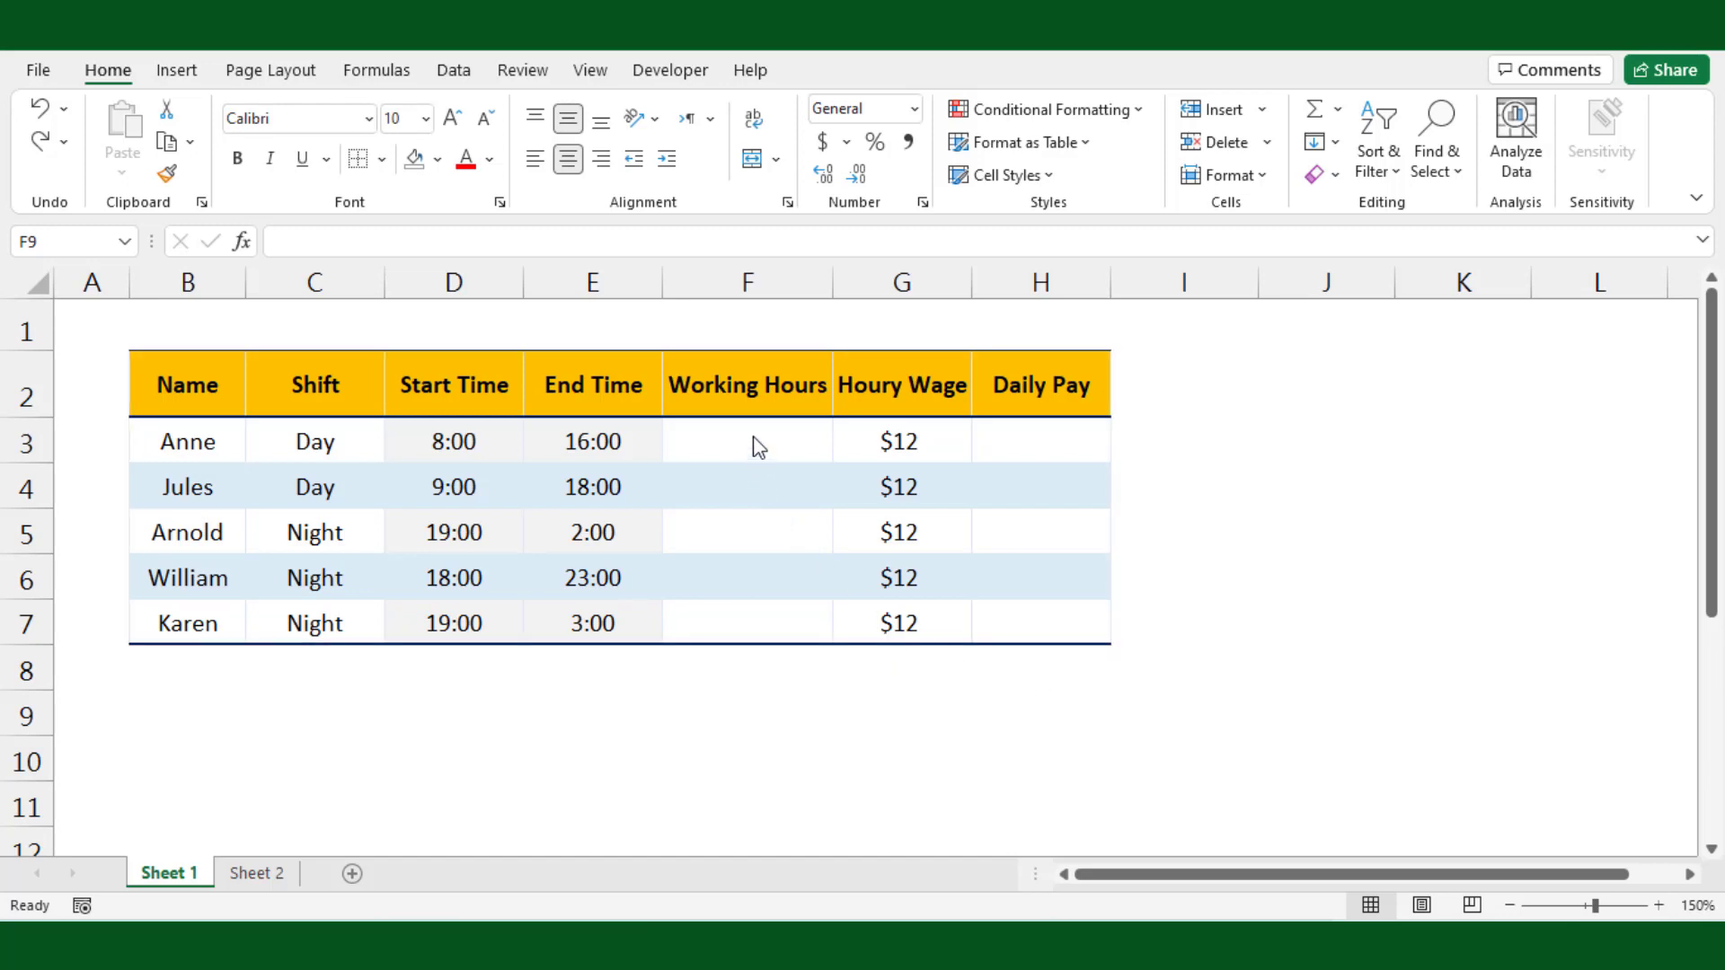
Step: Enter a formula in Working Hours cell F3 subtracting start time D3 from end time E3
click(730, 437)
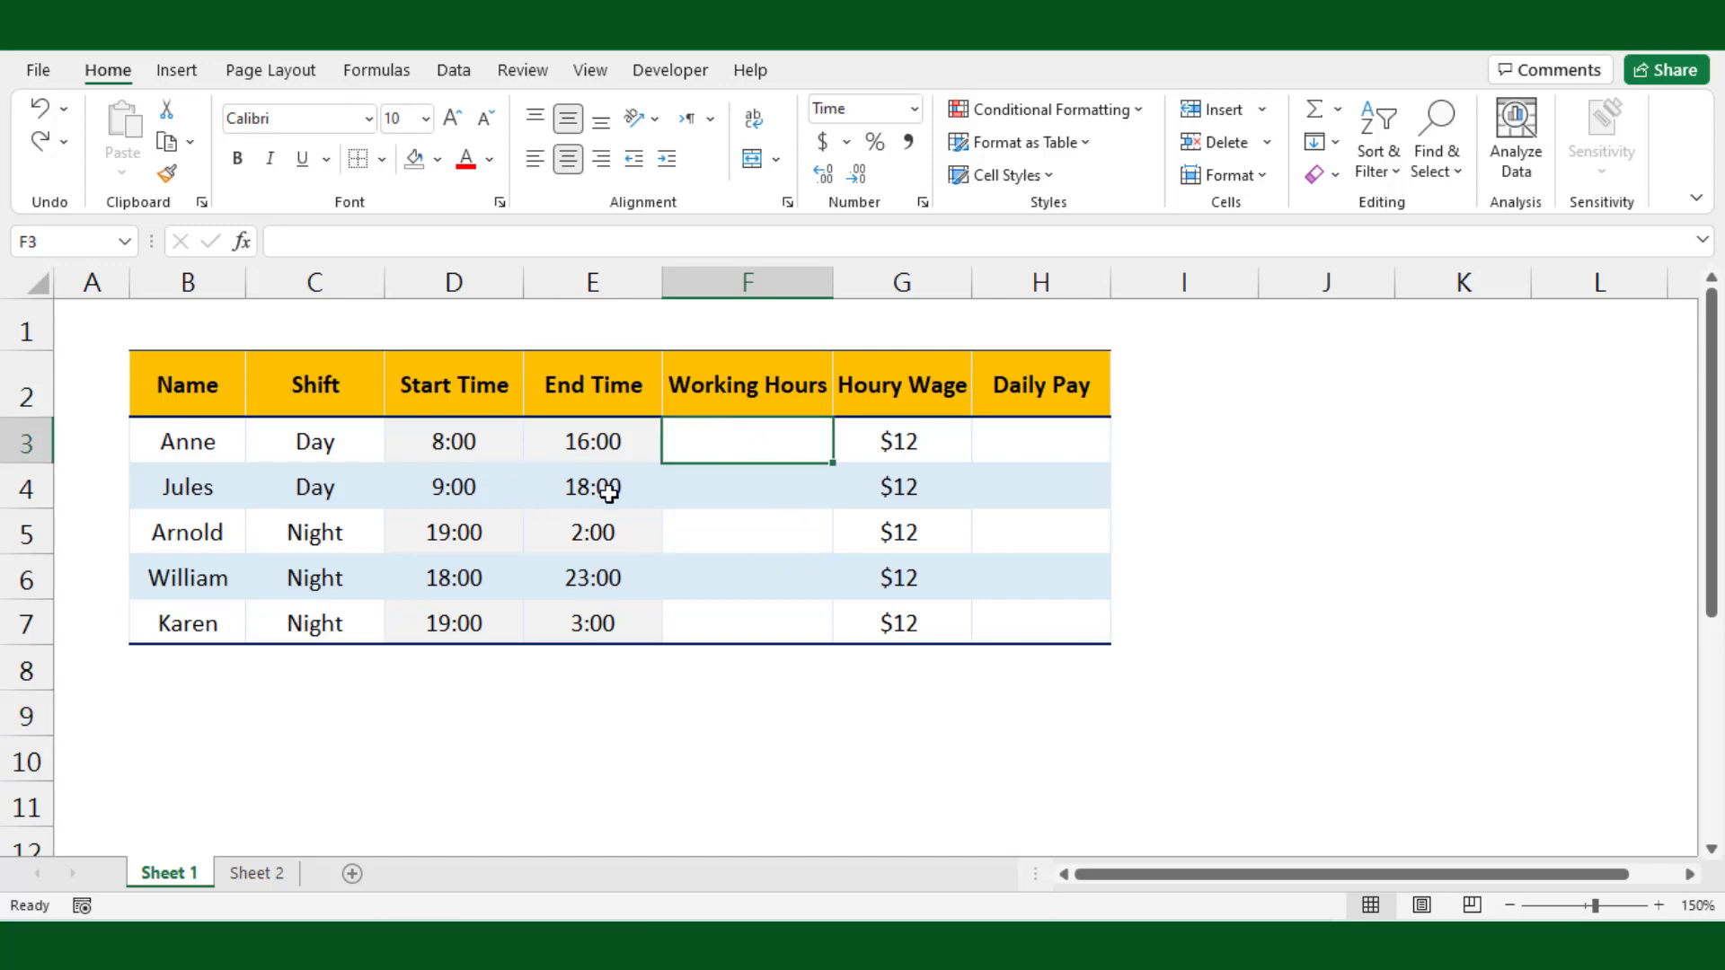
text(=)
click(596, 444)
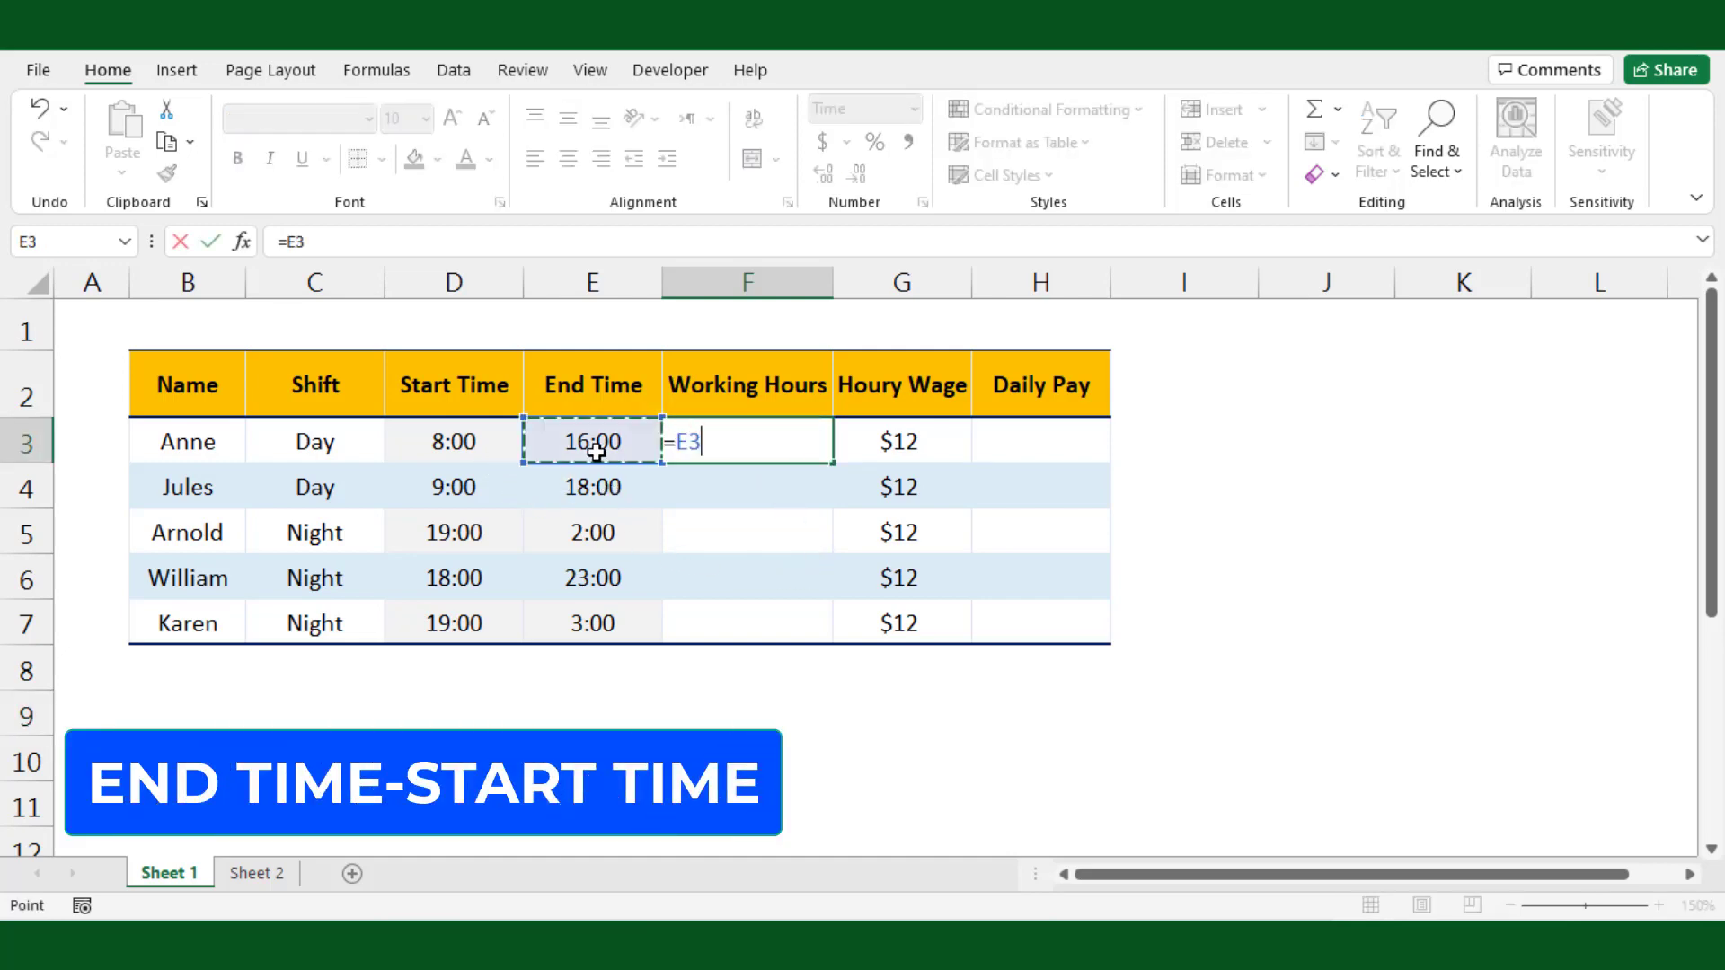
text(-)
click(413, 439)
key(Return)
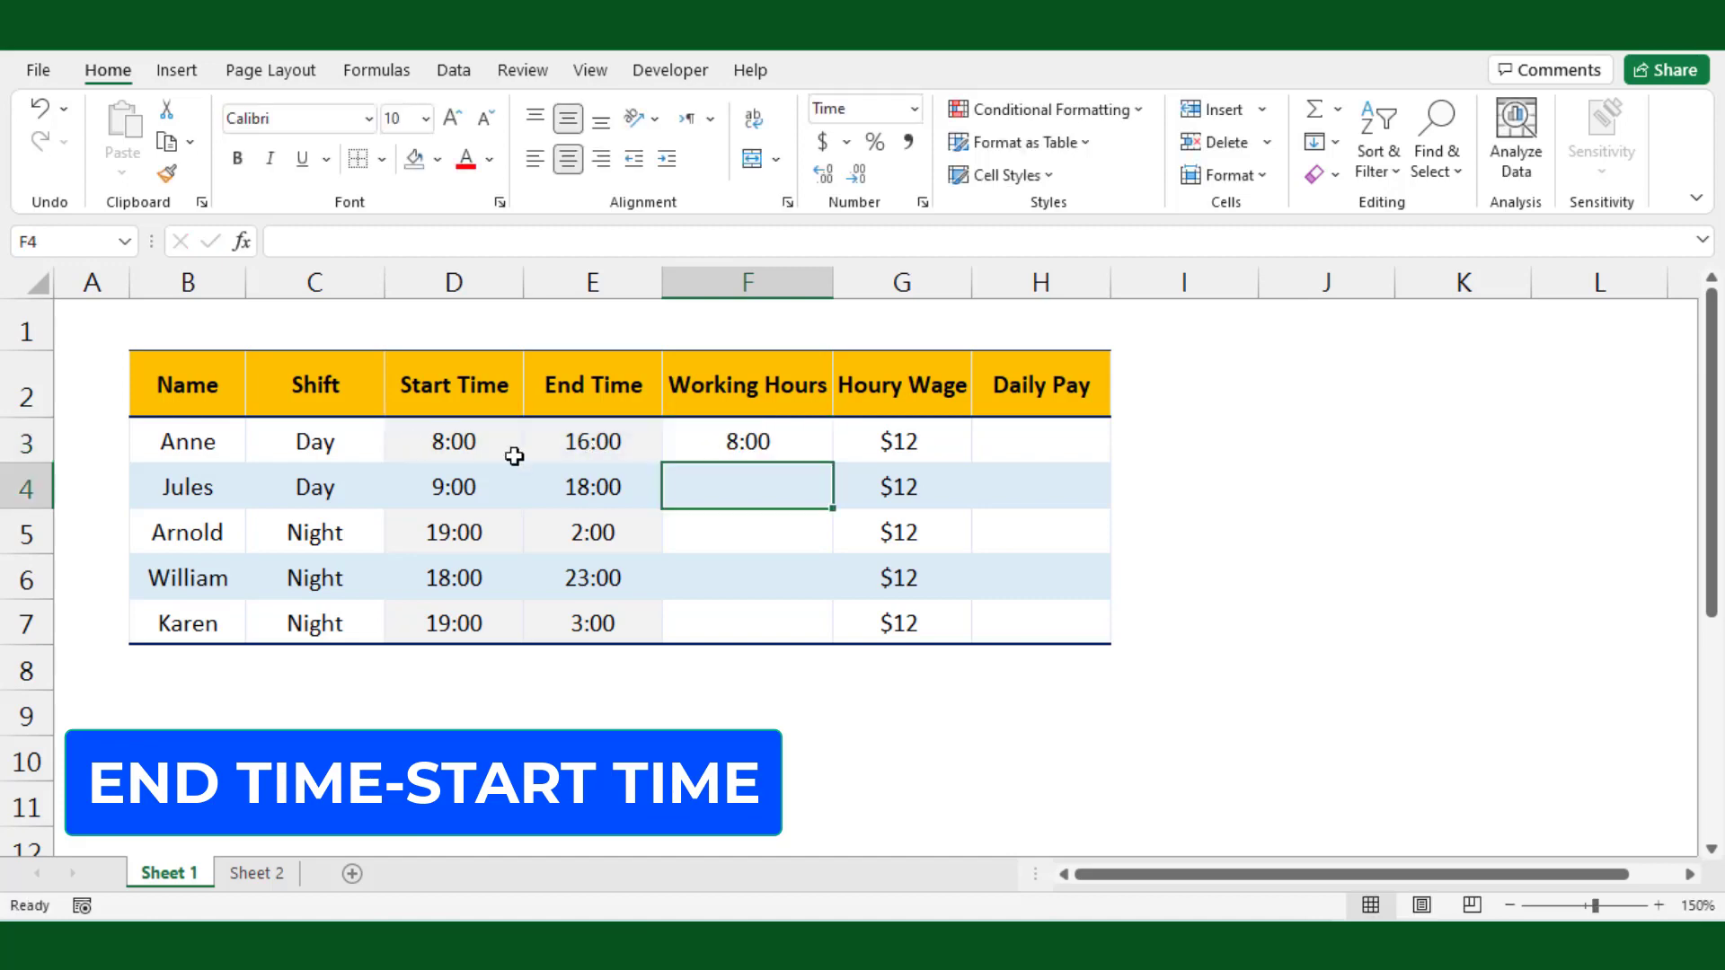
Step: Fill the F3 formula down through F7
click(797, 446)
drag(833, 464, 813, 640)
click(847, 660)
key(Escape)
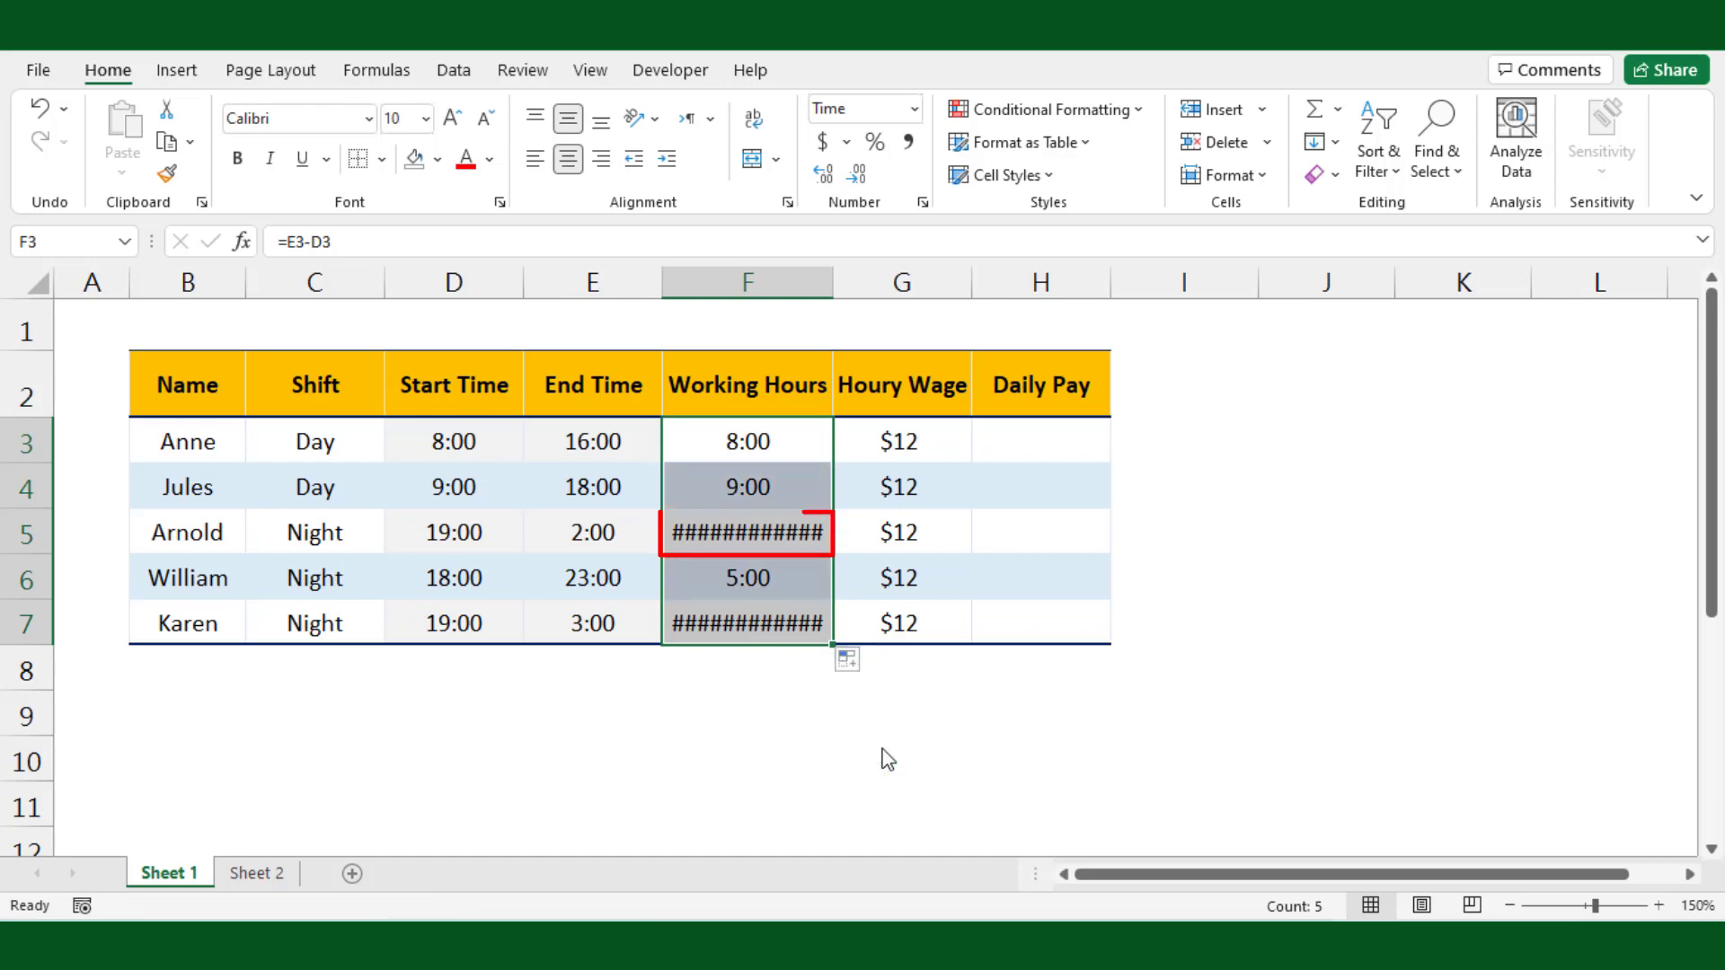
Step: Undo the fill and the subtraction formula in the Working Hours column
click(866, 746)
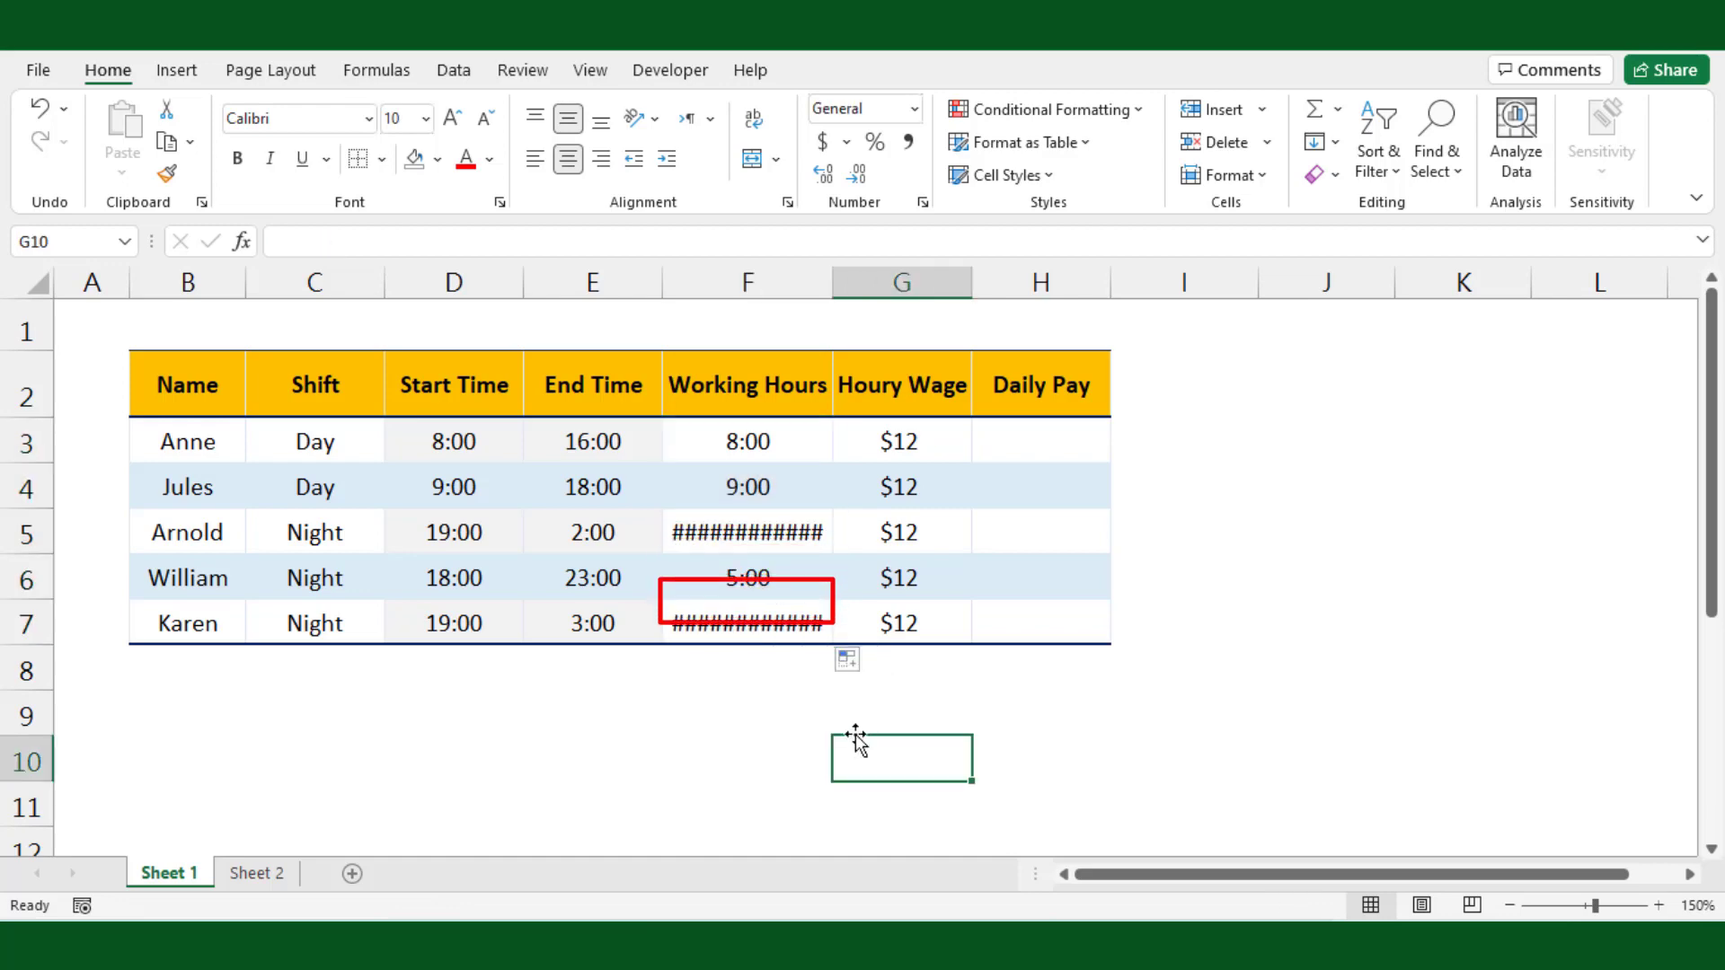
click(794, 534)
mouse_move(786, 626)
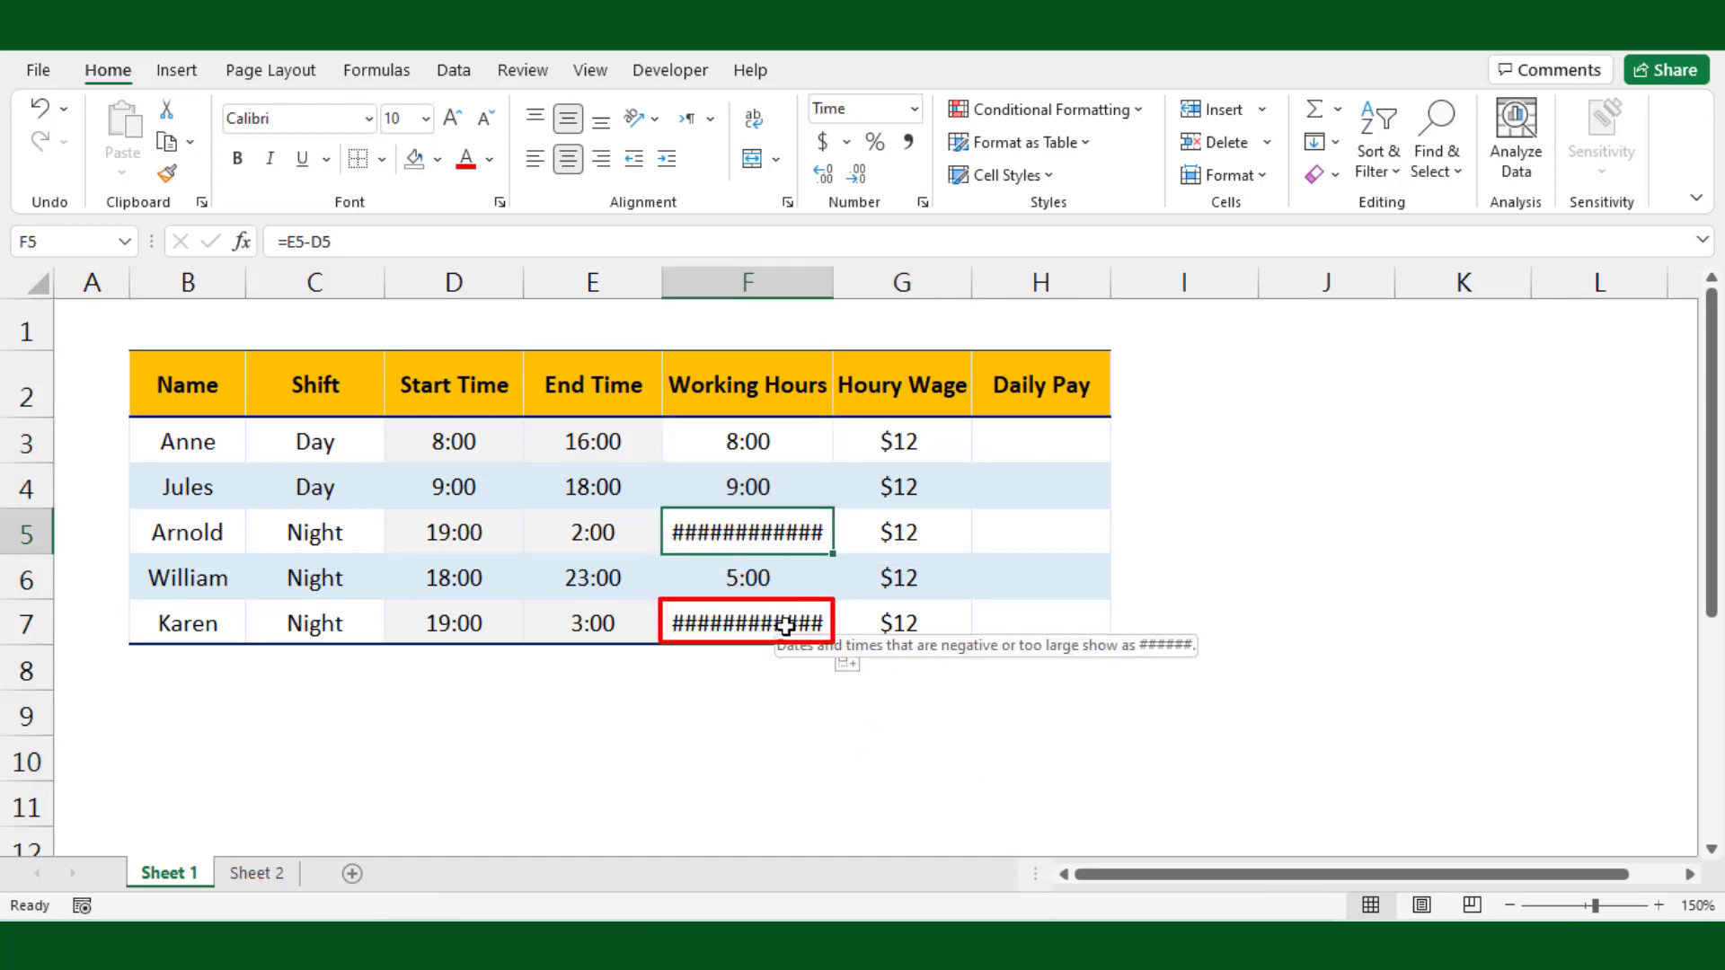
click(753, 695)
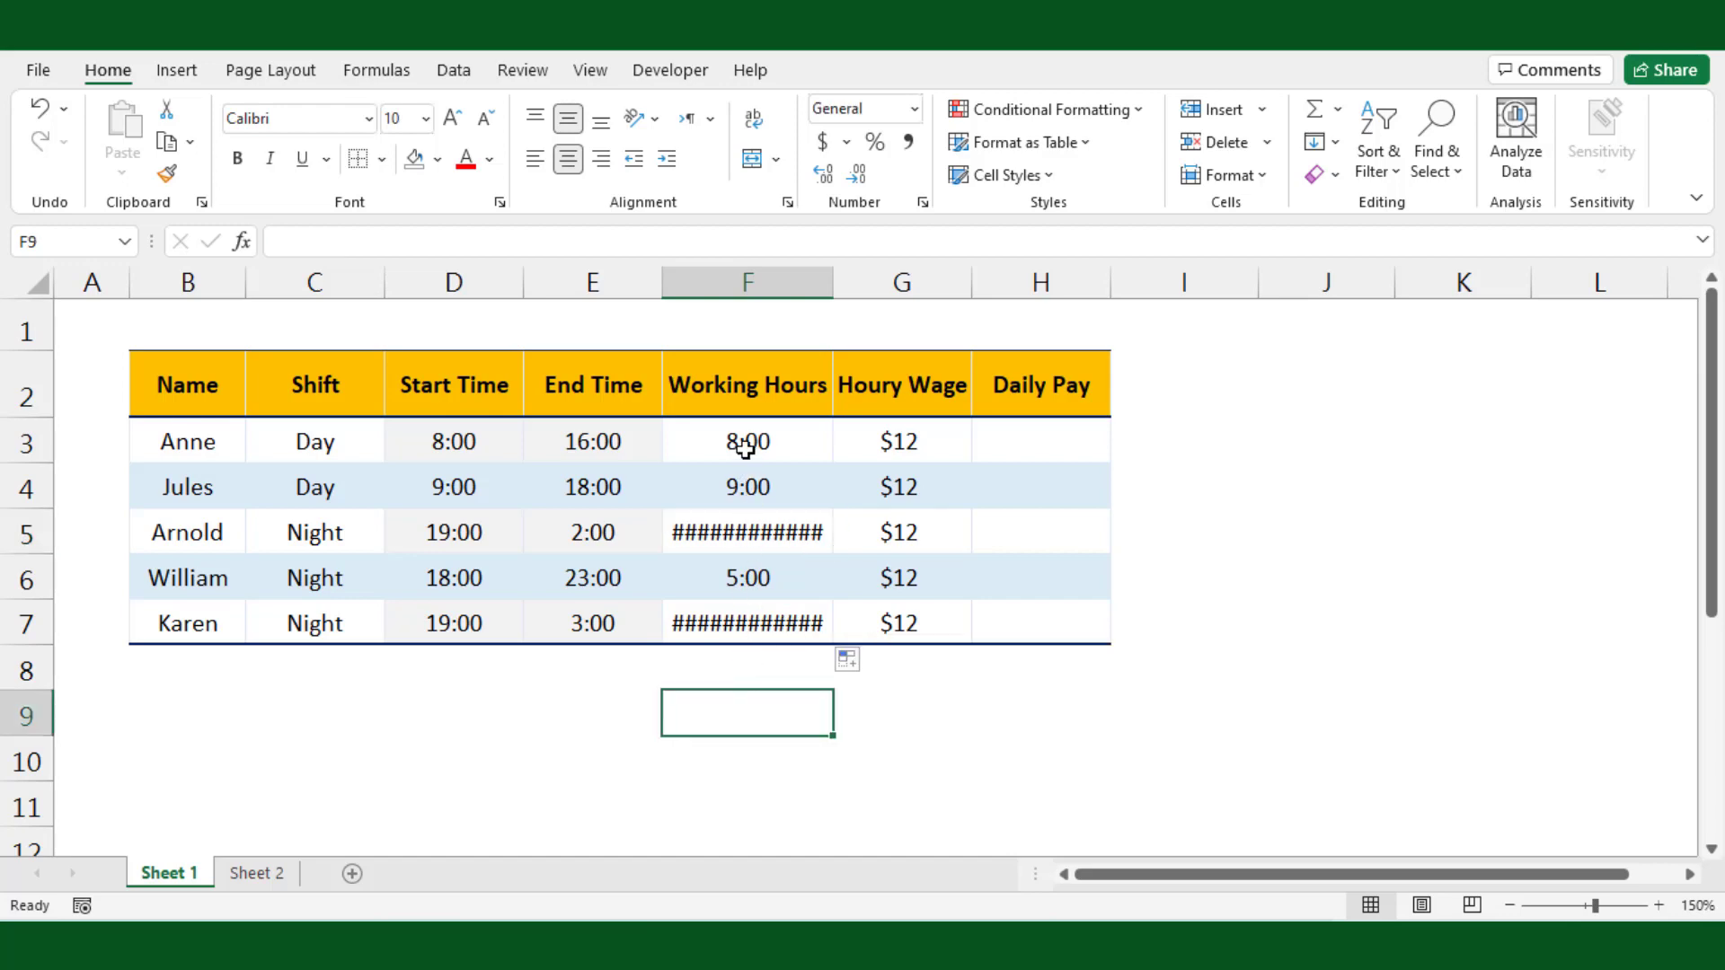
key(ctrl+z)
key(ctrl+z)
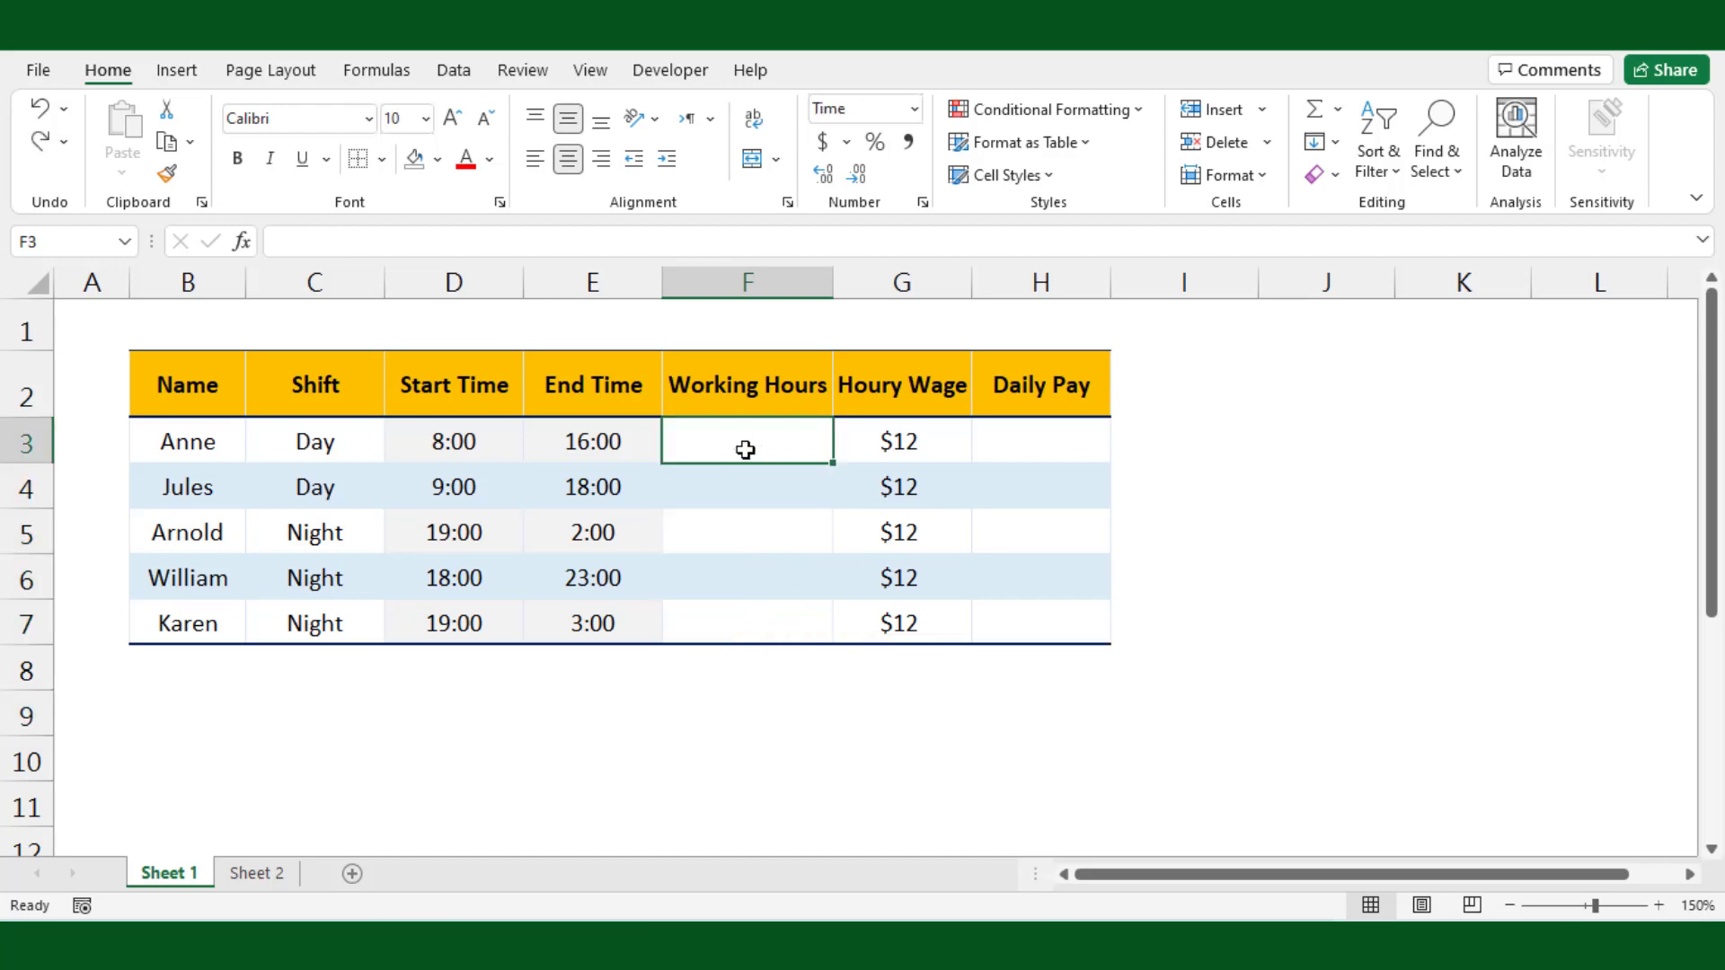
Step: Switch to Sheet 2 and change the date-time cell C3 to the General number format
click(674, 692)
click(268, 874)
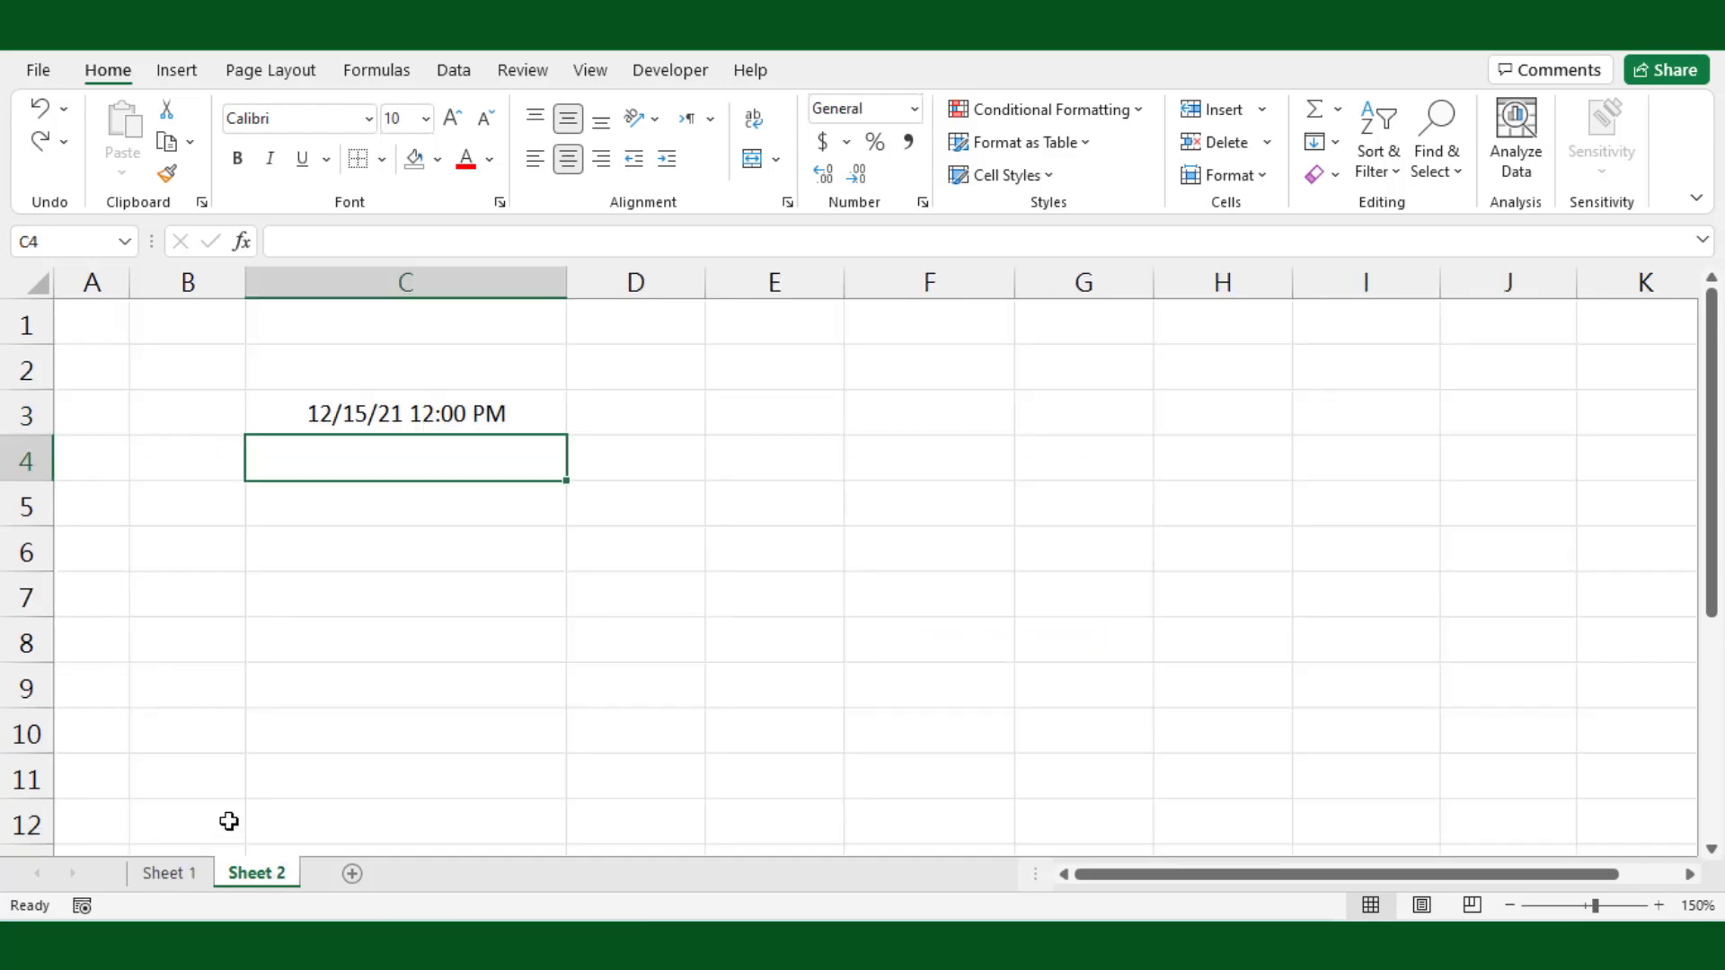
click(488, 535)
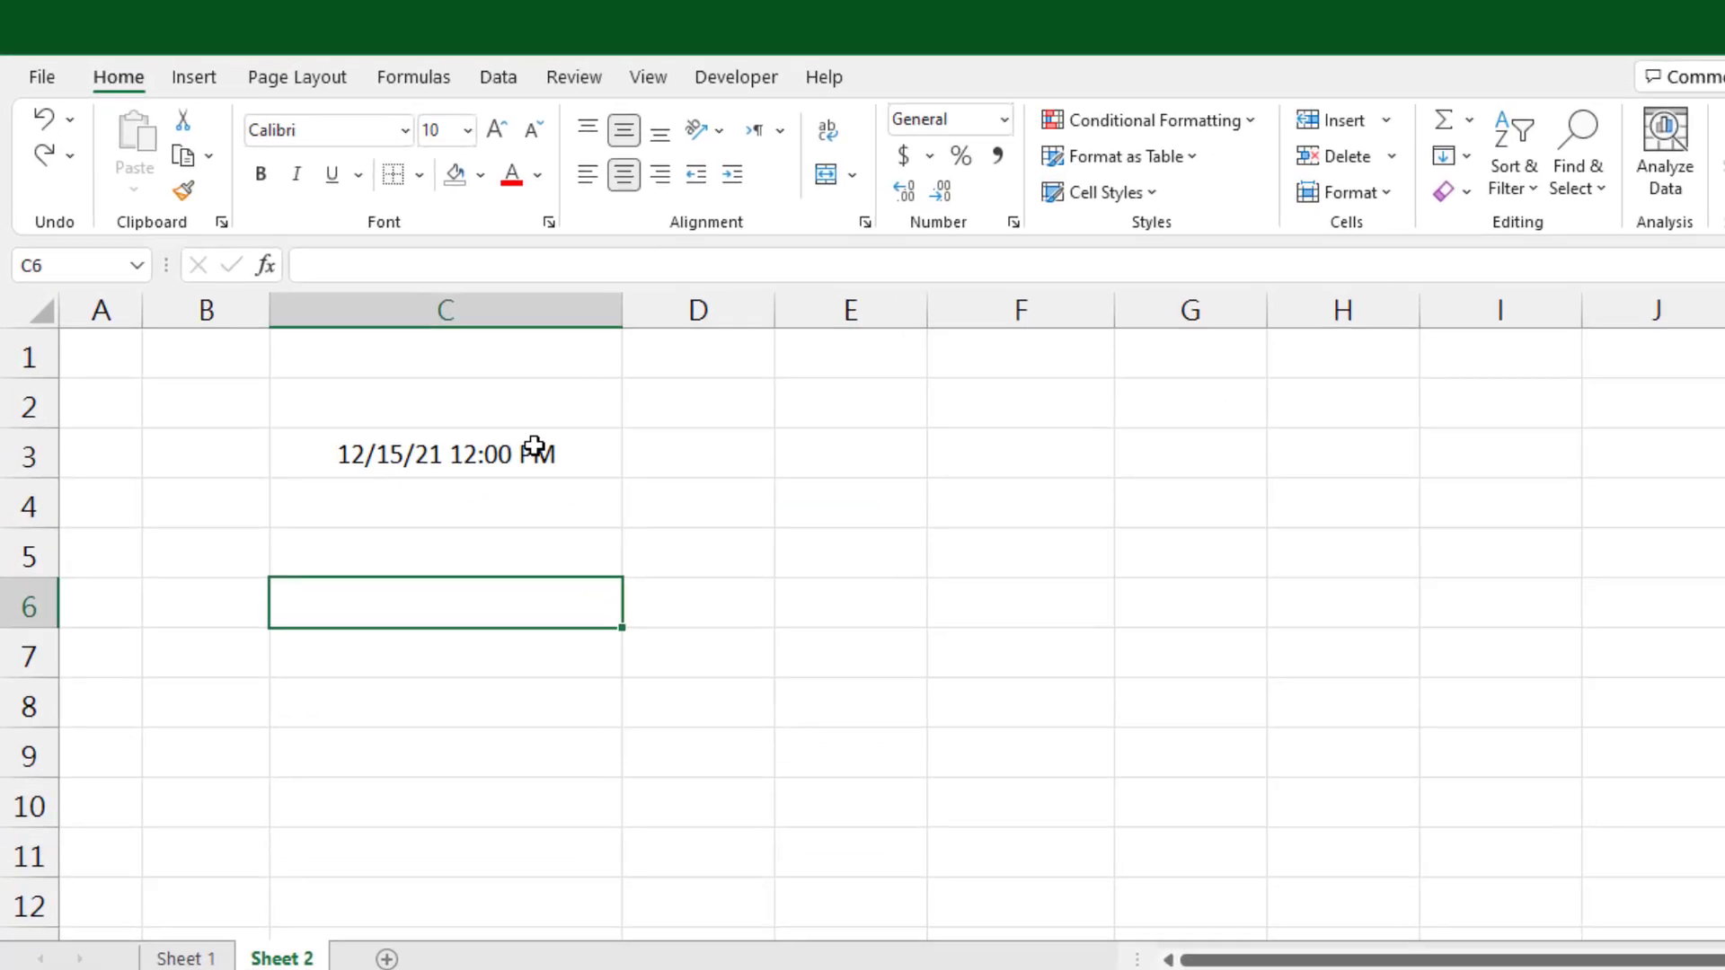
click(486, 410)
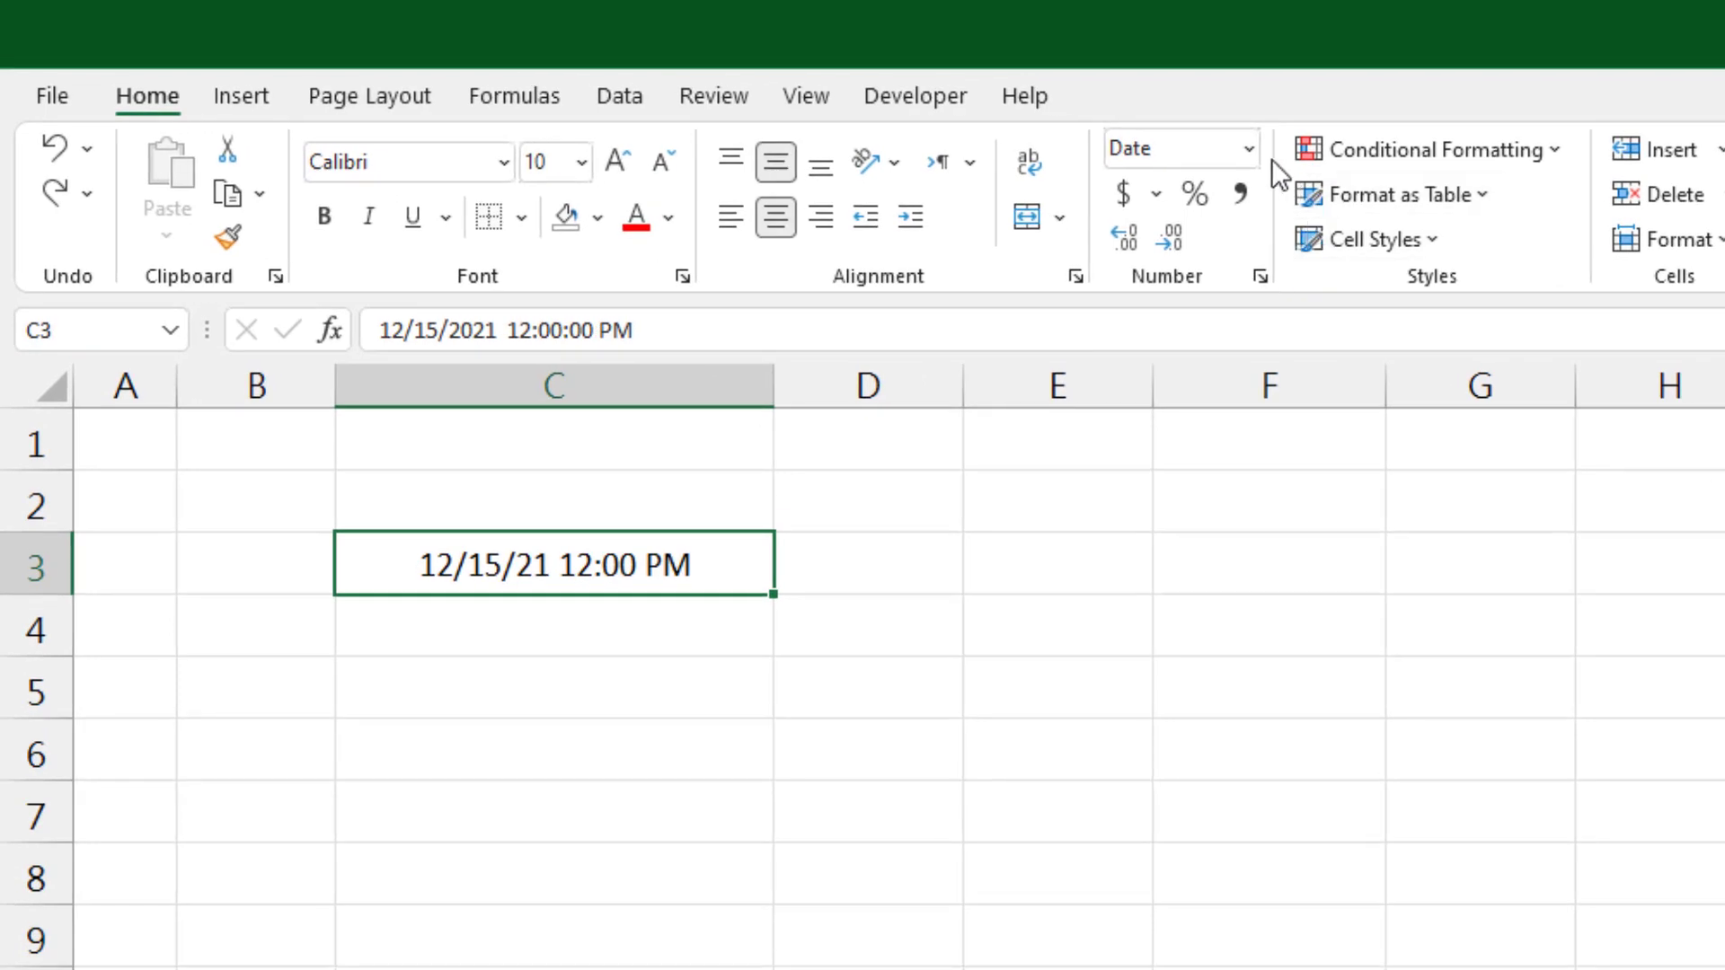
click(914, 109)
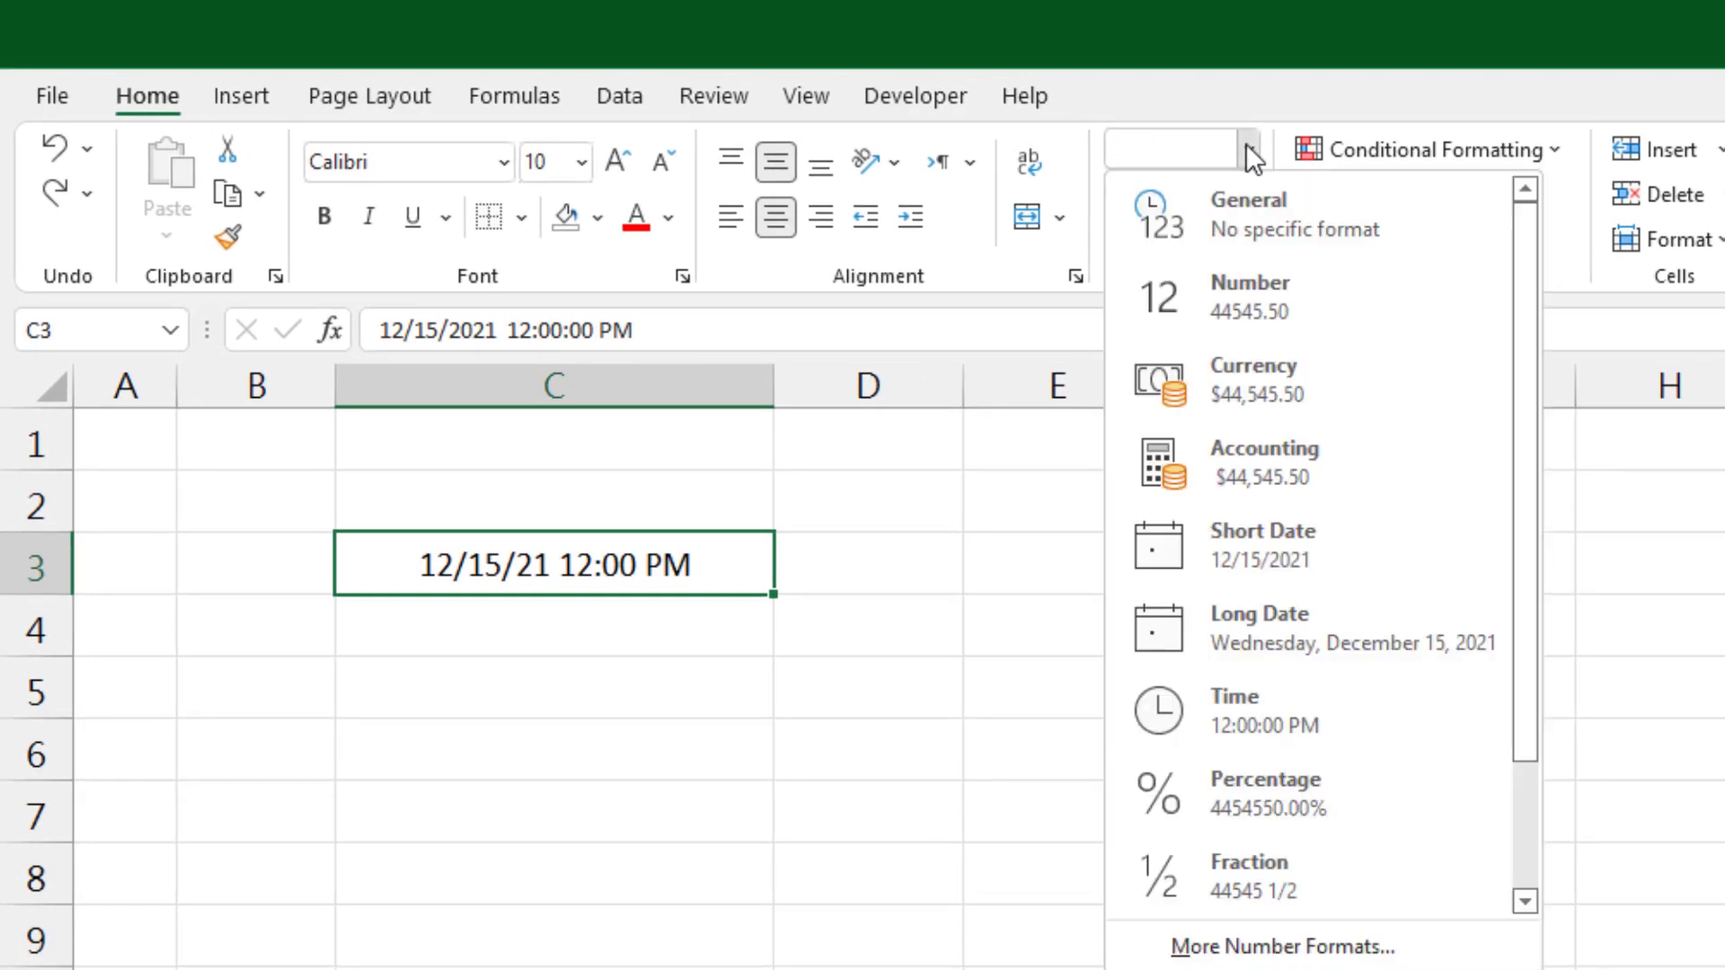
click(1244, 221)
click(612, 733)
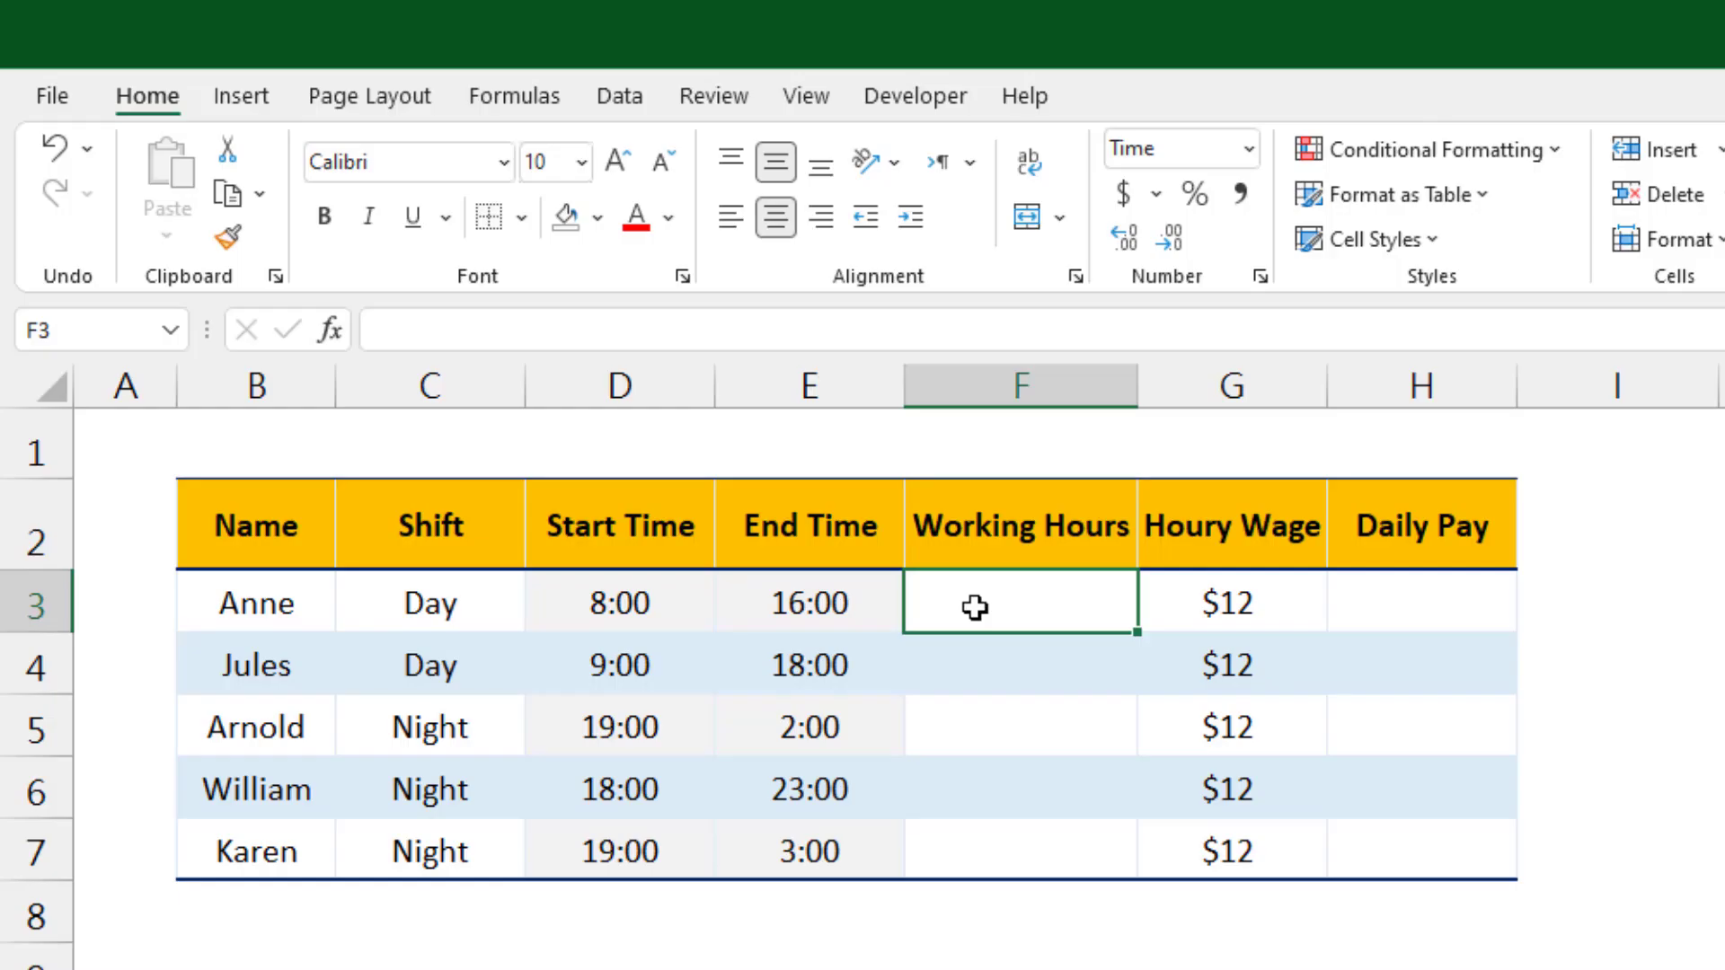
Step: Back on Sheet 1, start an IF formula in F3 testing whether end time E3 is earlier than start time D3
text(=)
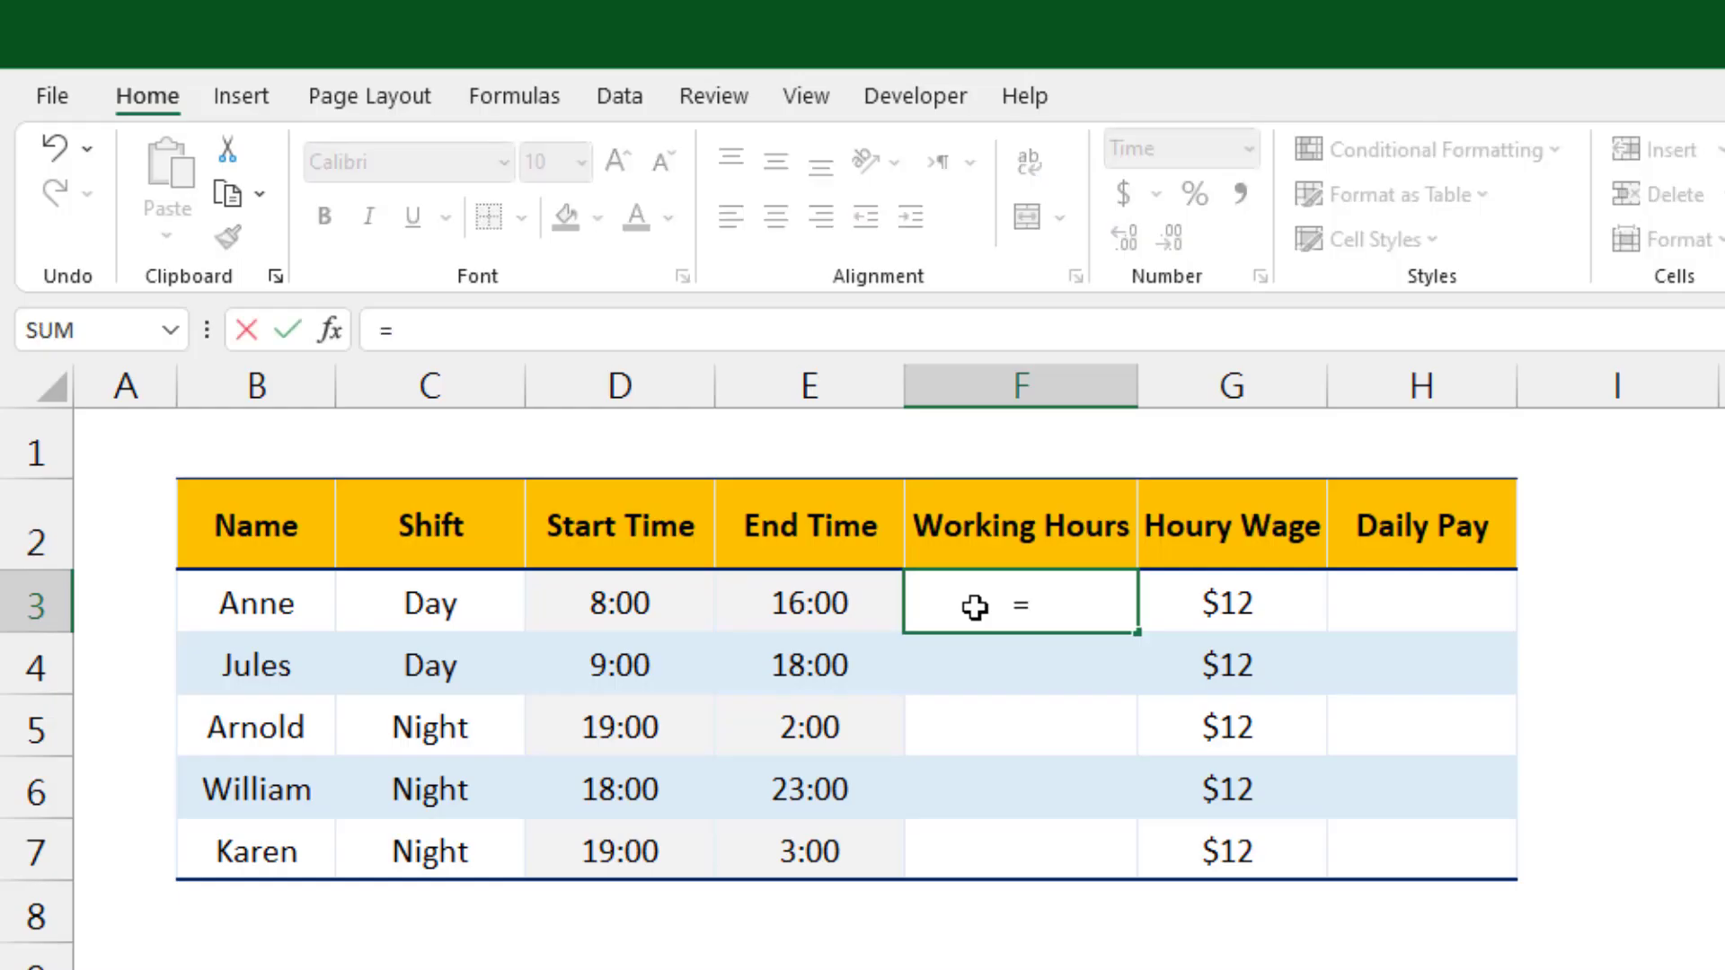
text(if)
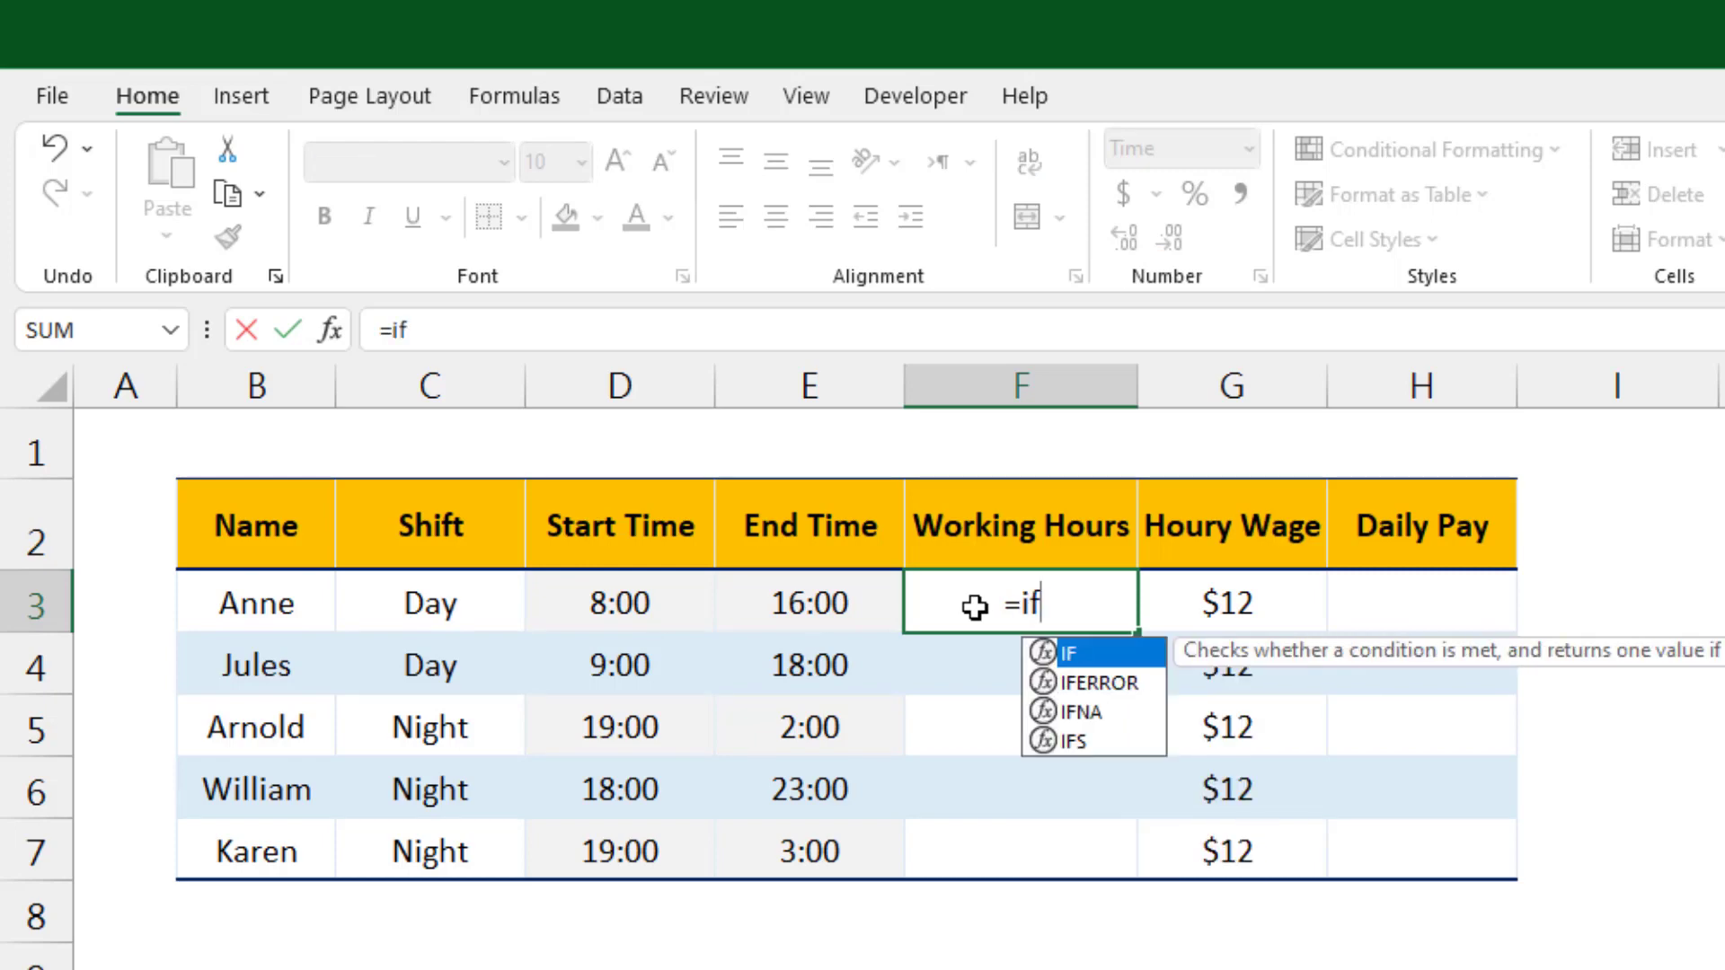
key(Tab)
click(775, 601)
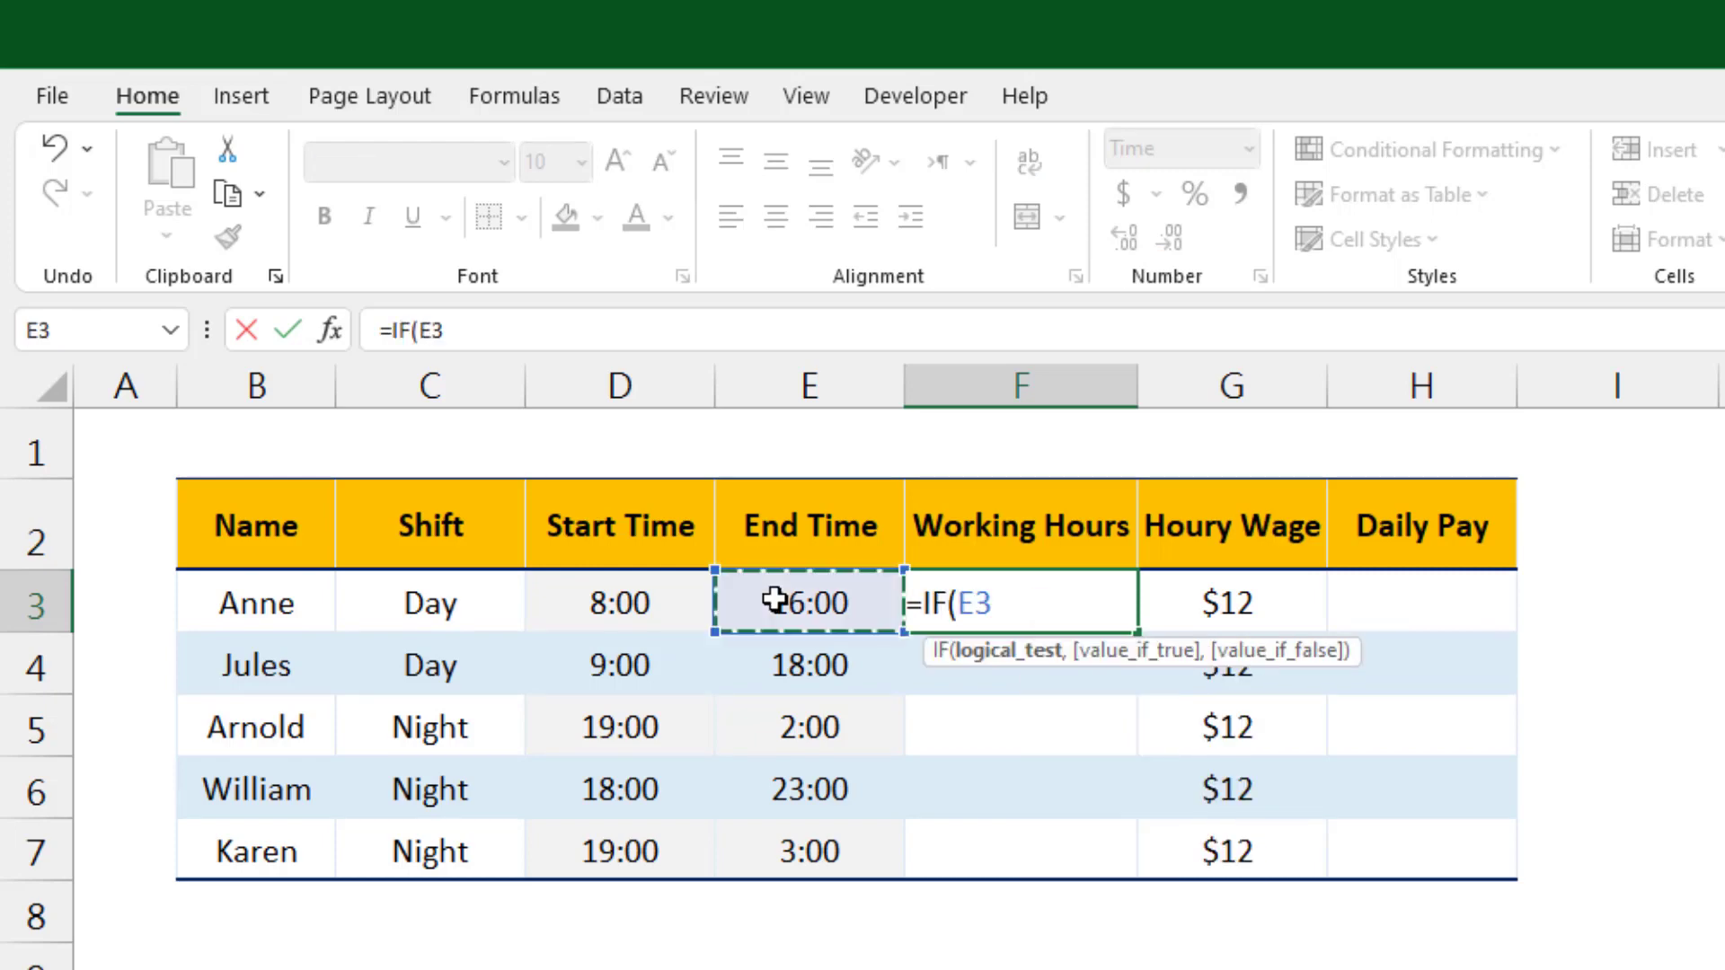
text(<)
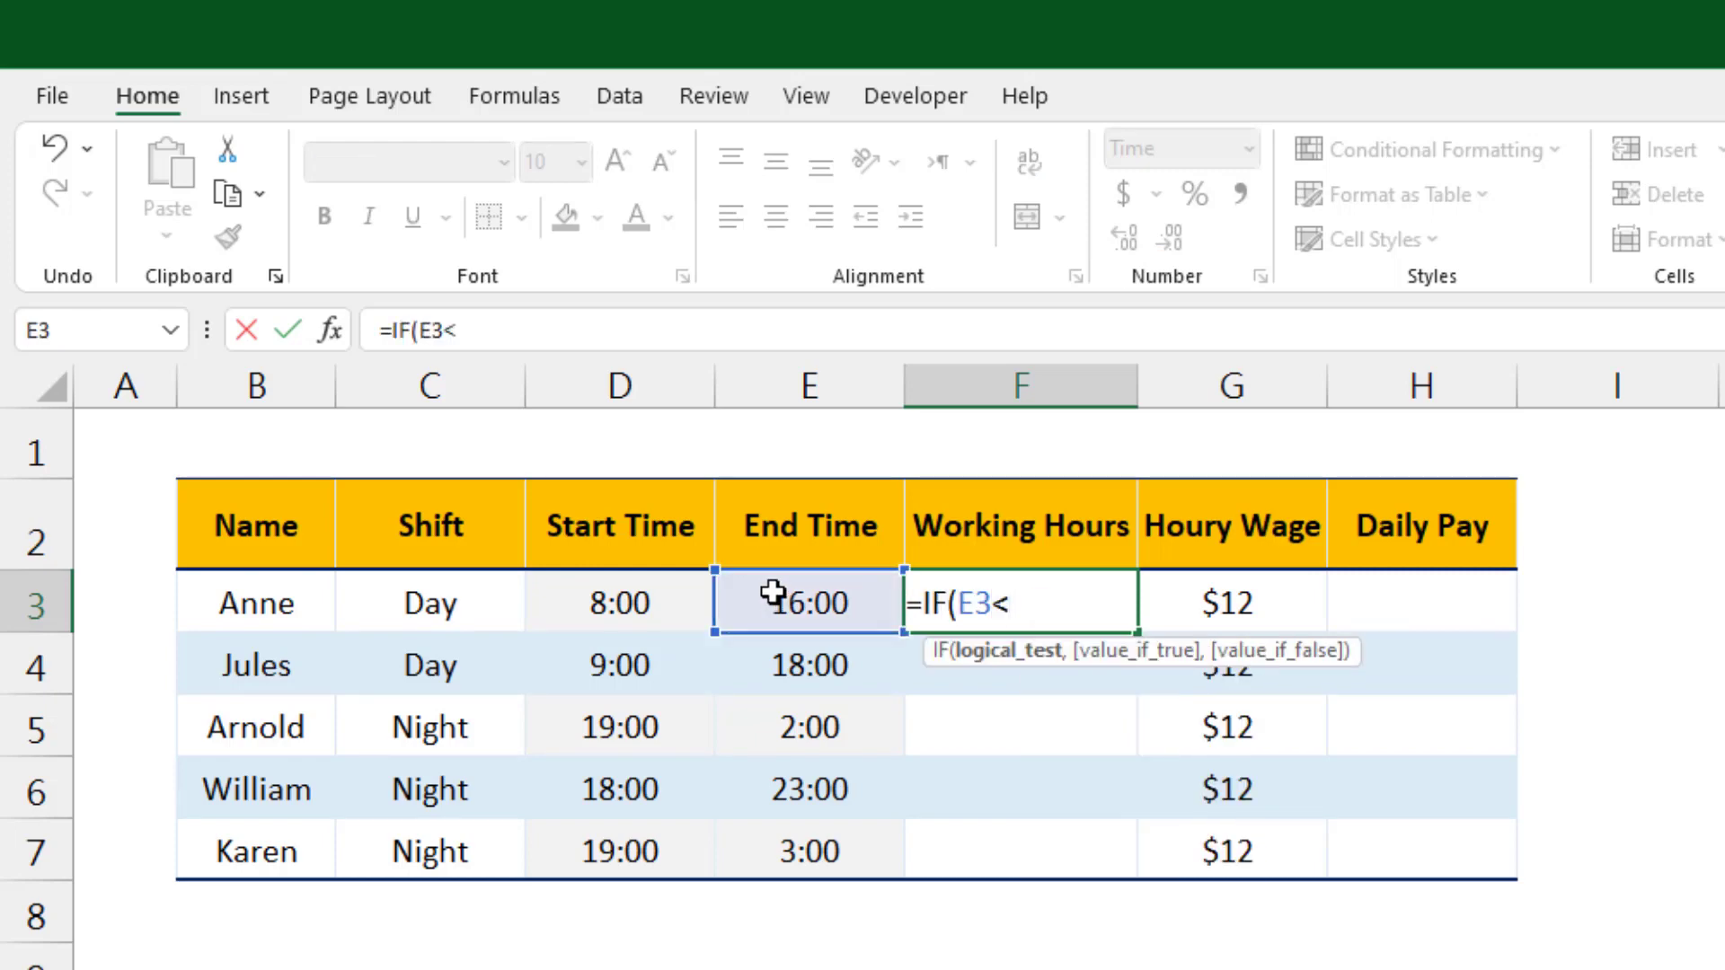
click(635, 594)
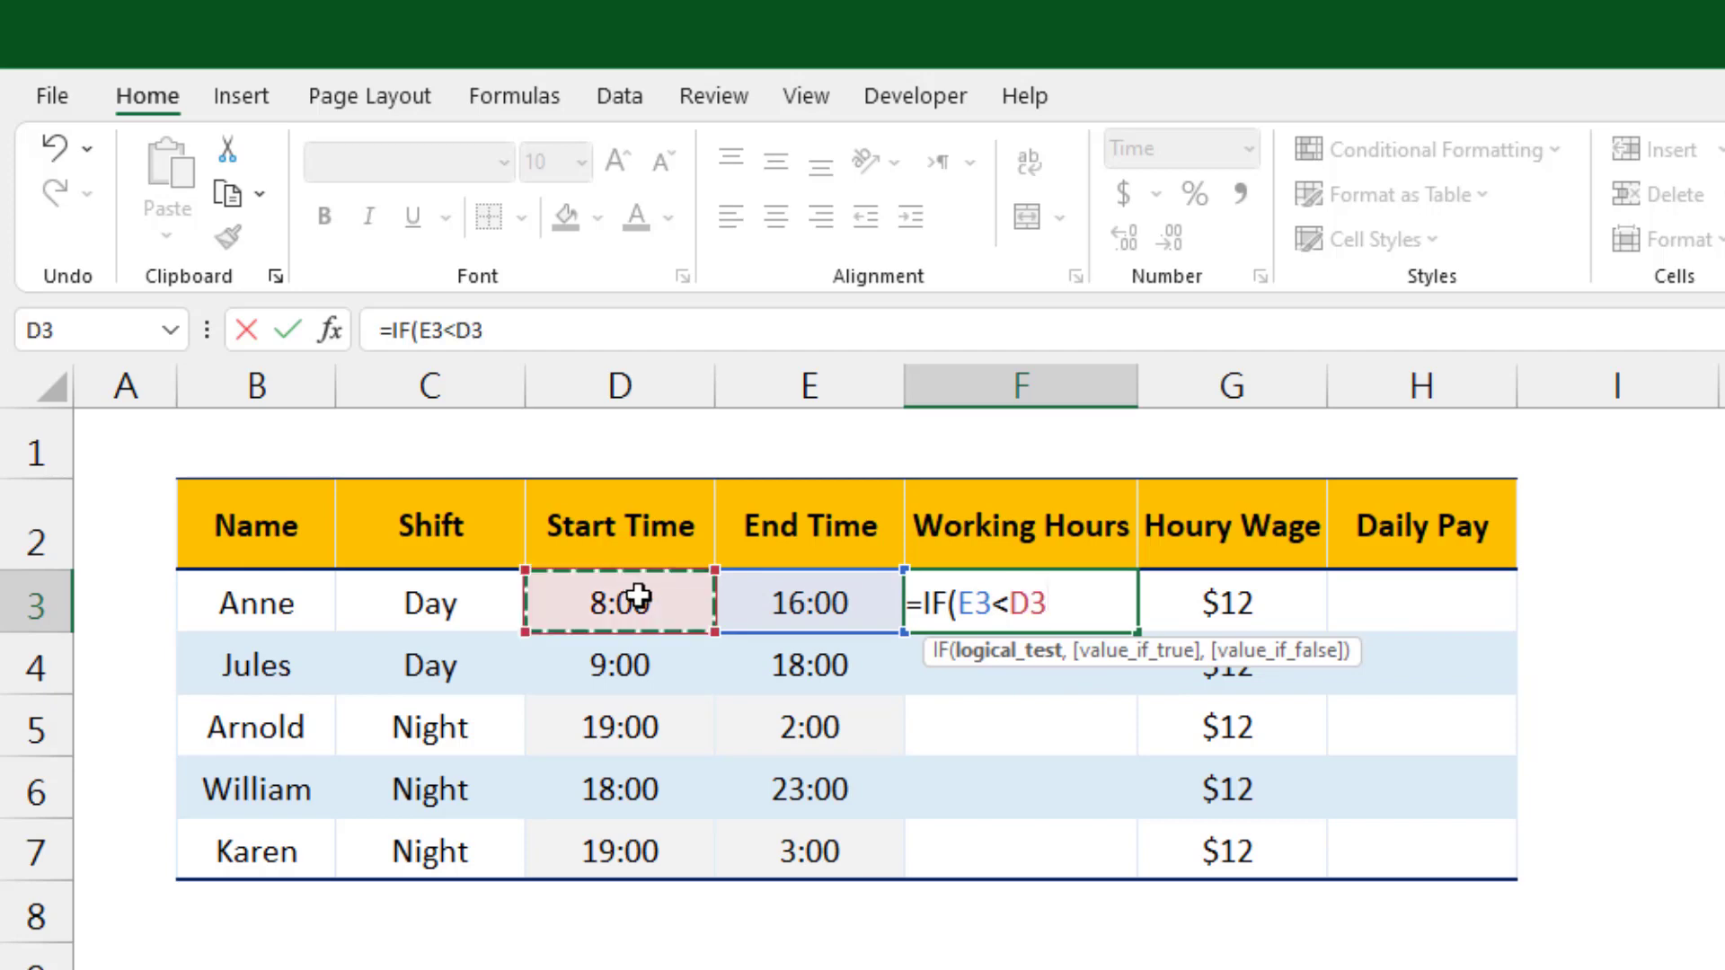
text(,)
Step: Complete the IF with E3+1-D3 when true and E3-D3 when false, entering it in all Working Hours cells F3 to F7
click(806, 604)
text(+)
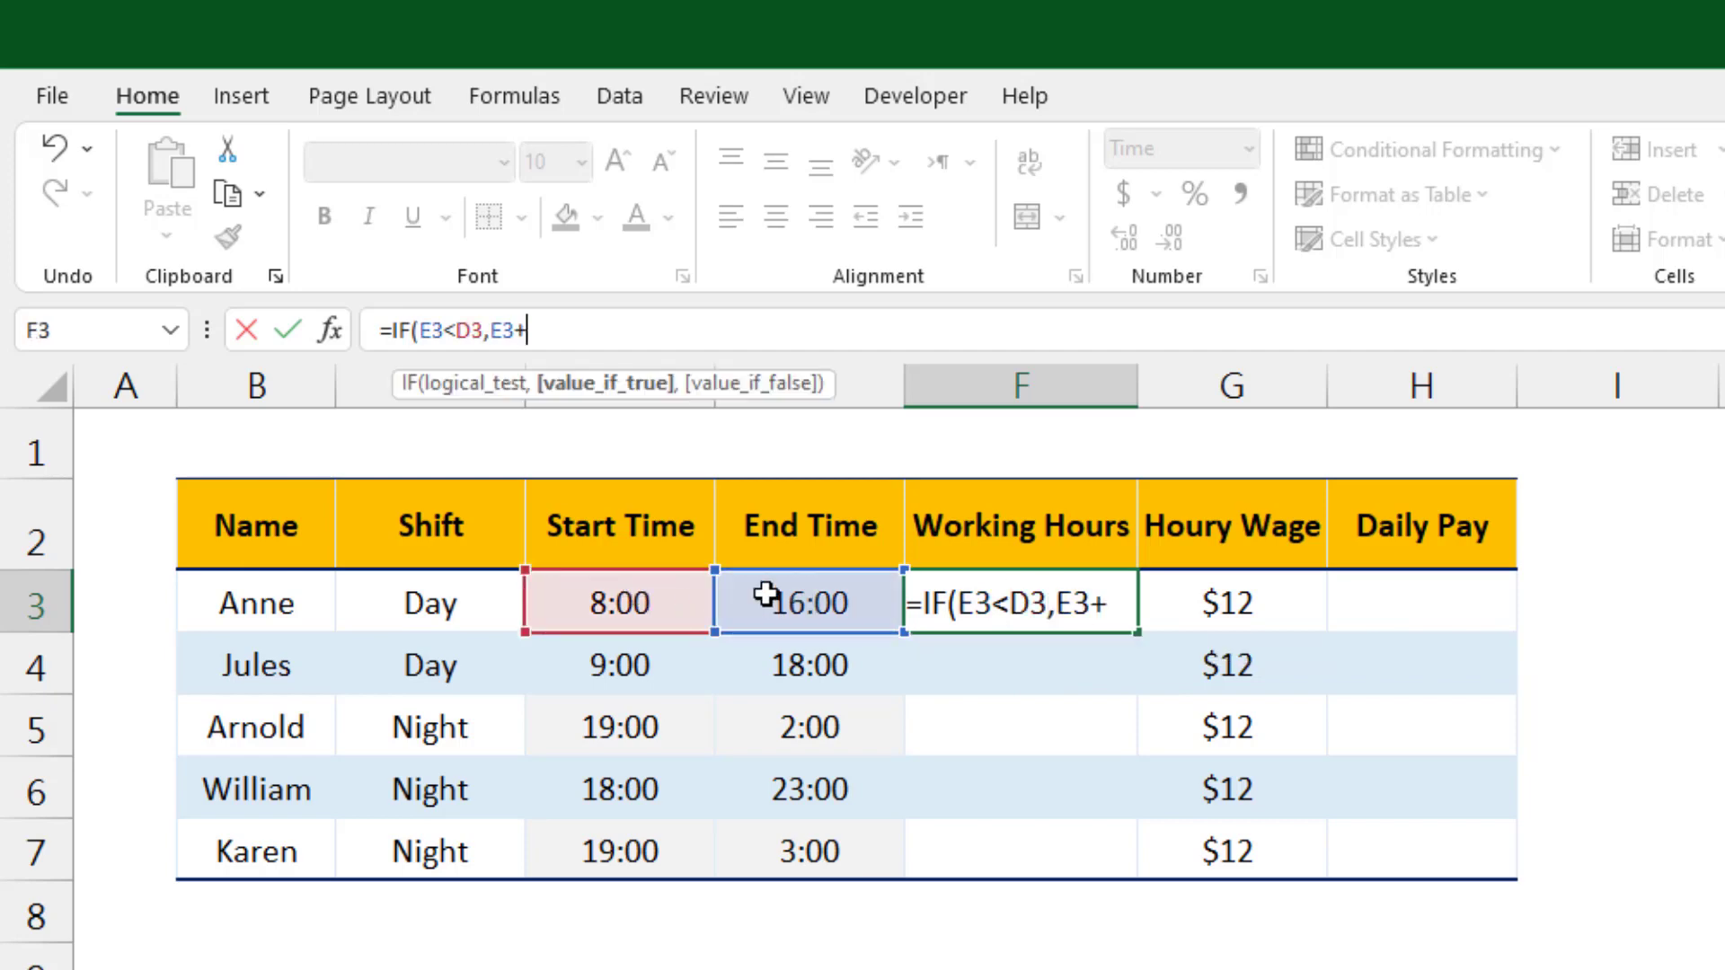
text(1-)
click(649, 608)
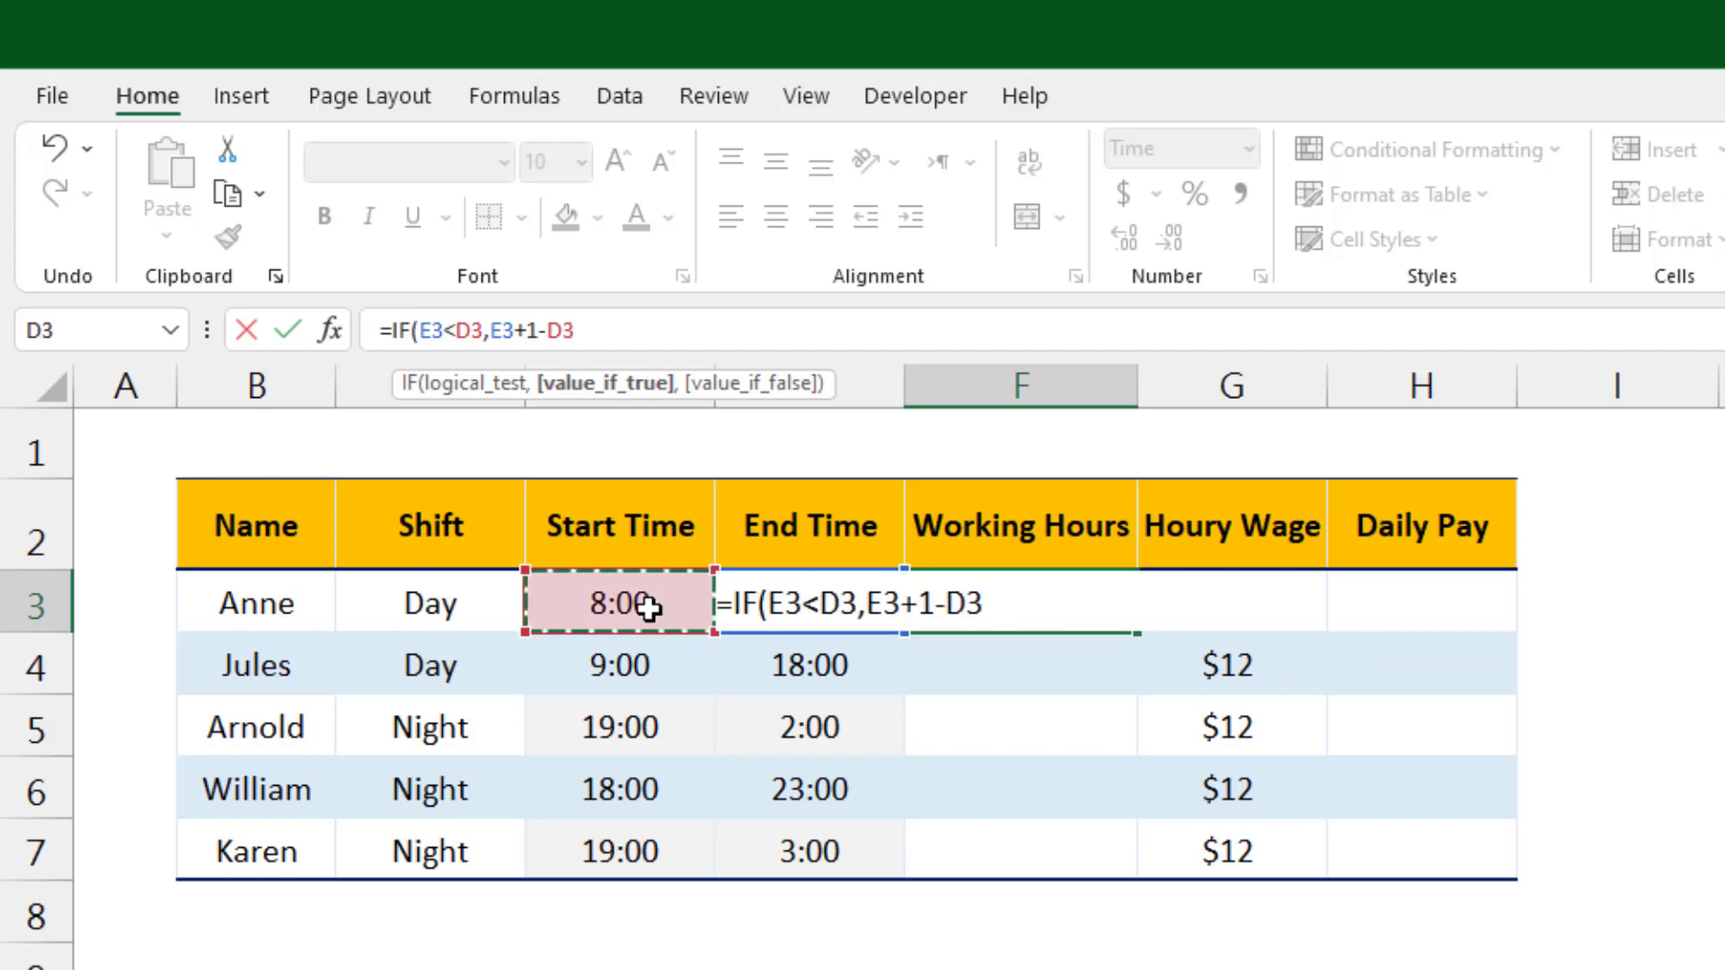
text(,)
click(795, 593)
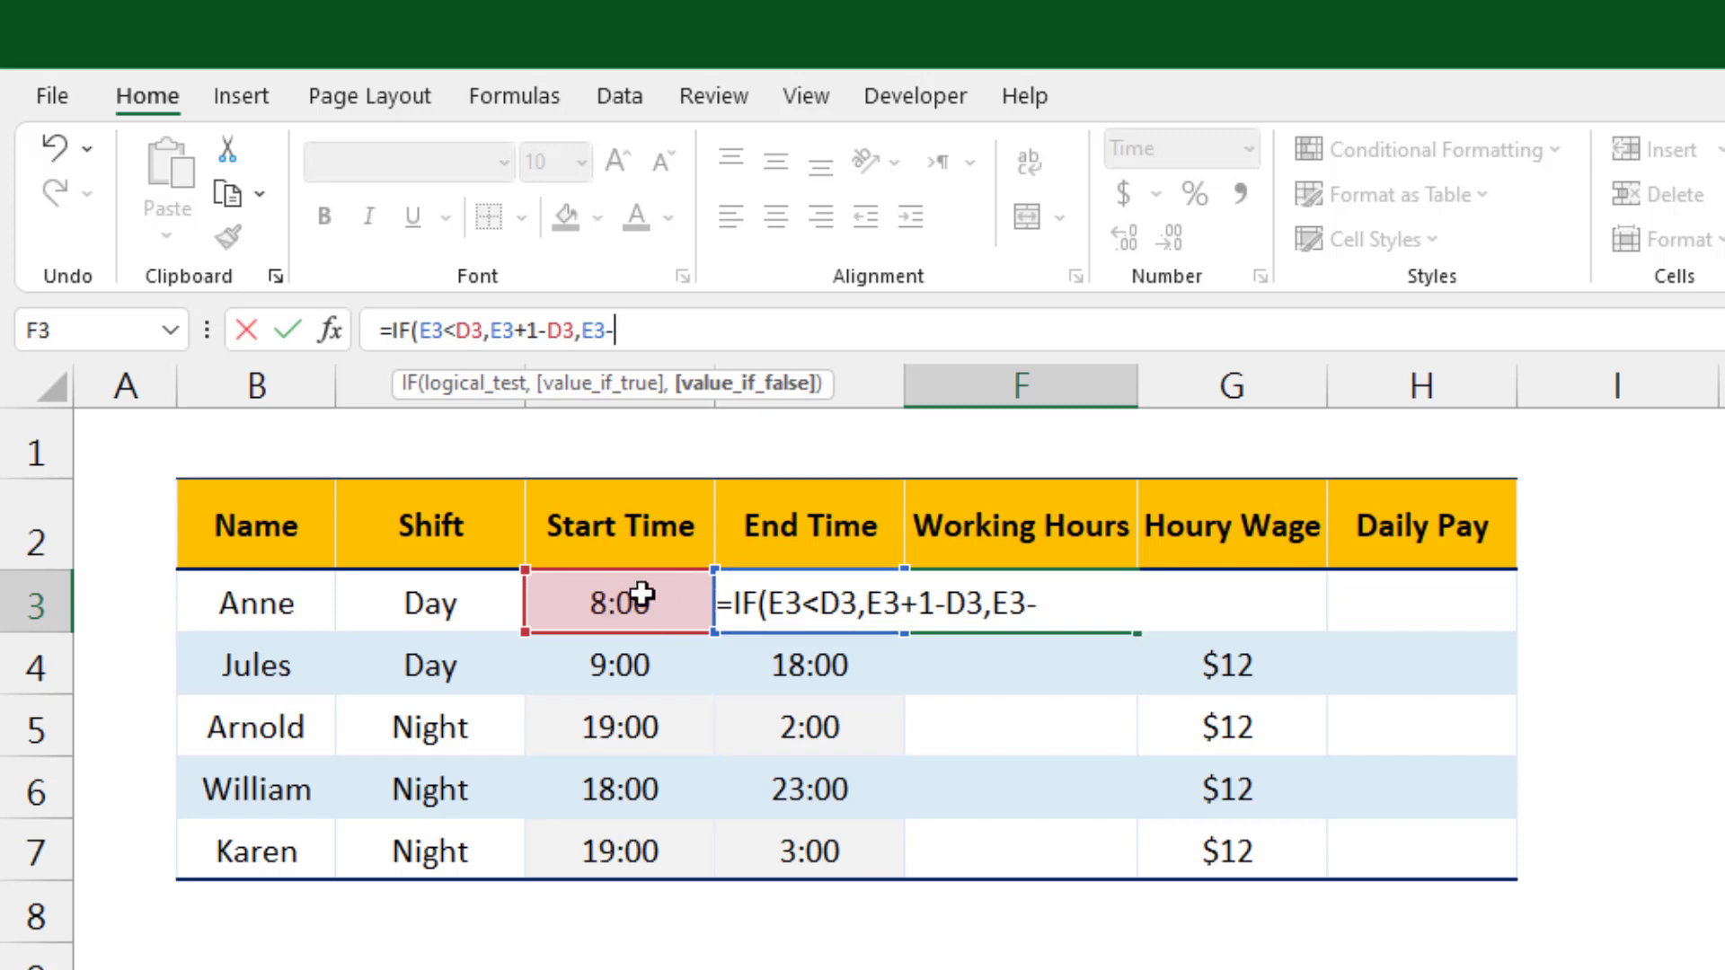
click(640, 593)
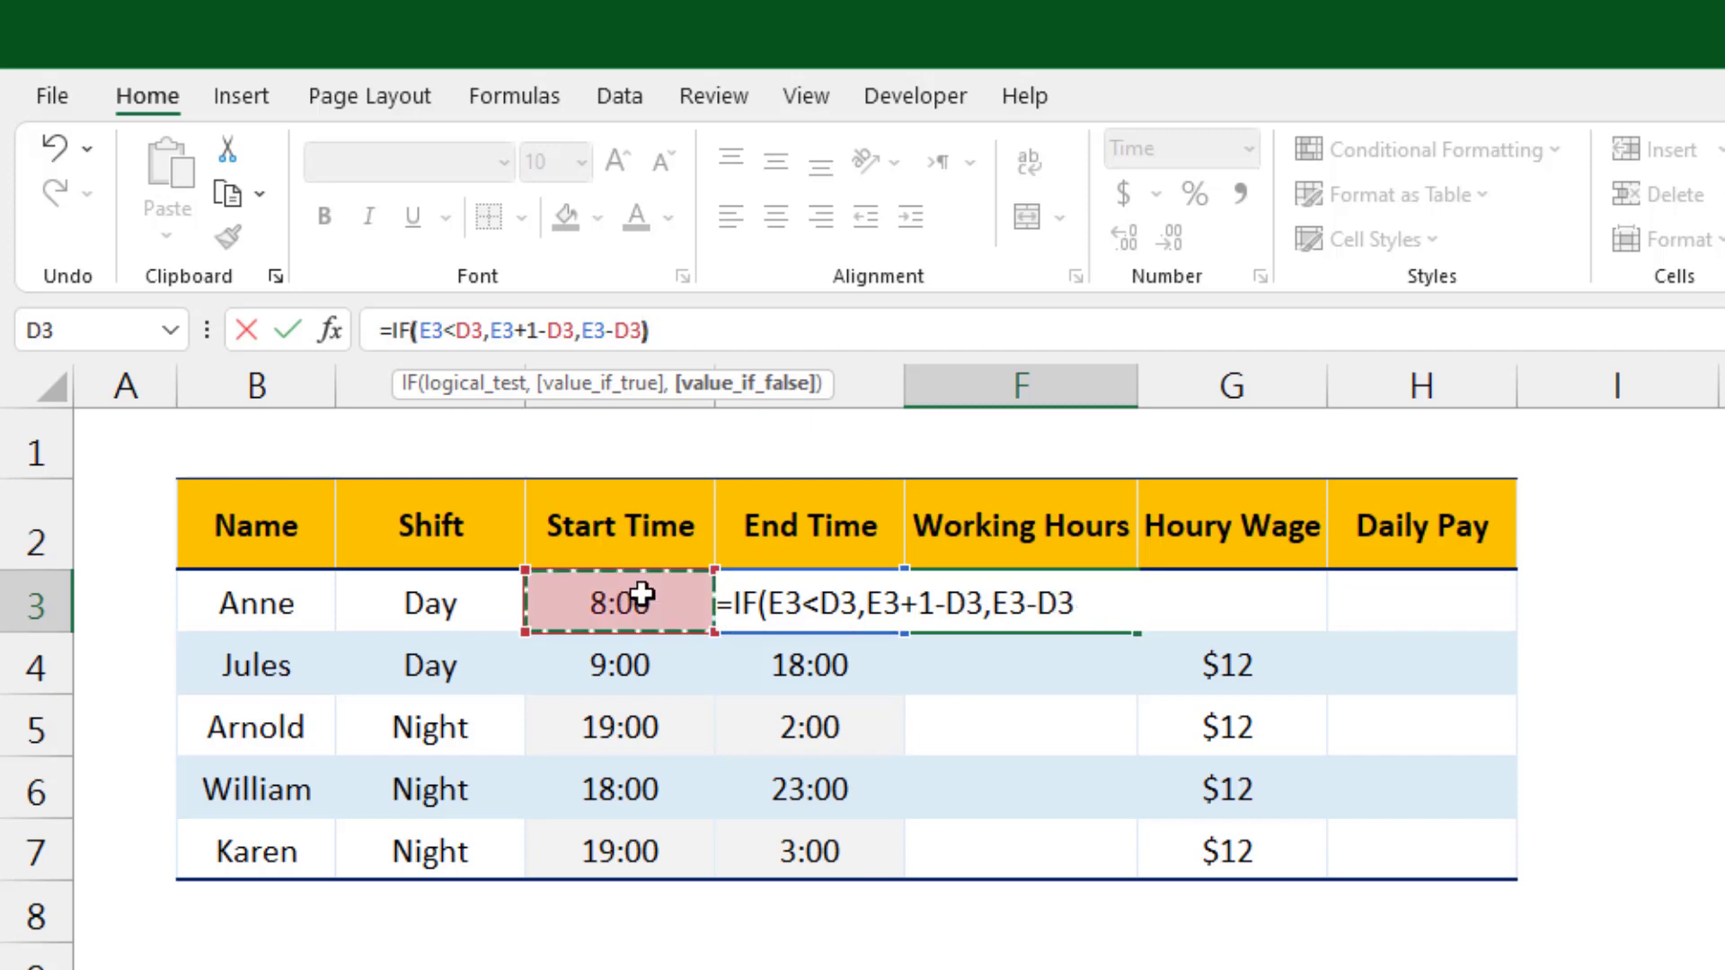
key(ctrl+Return)
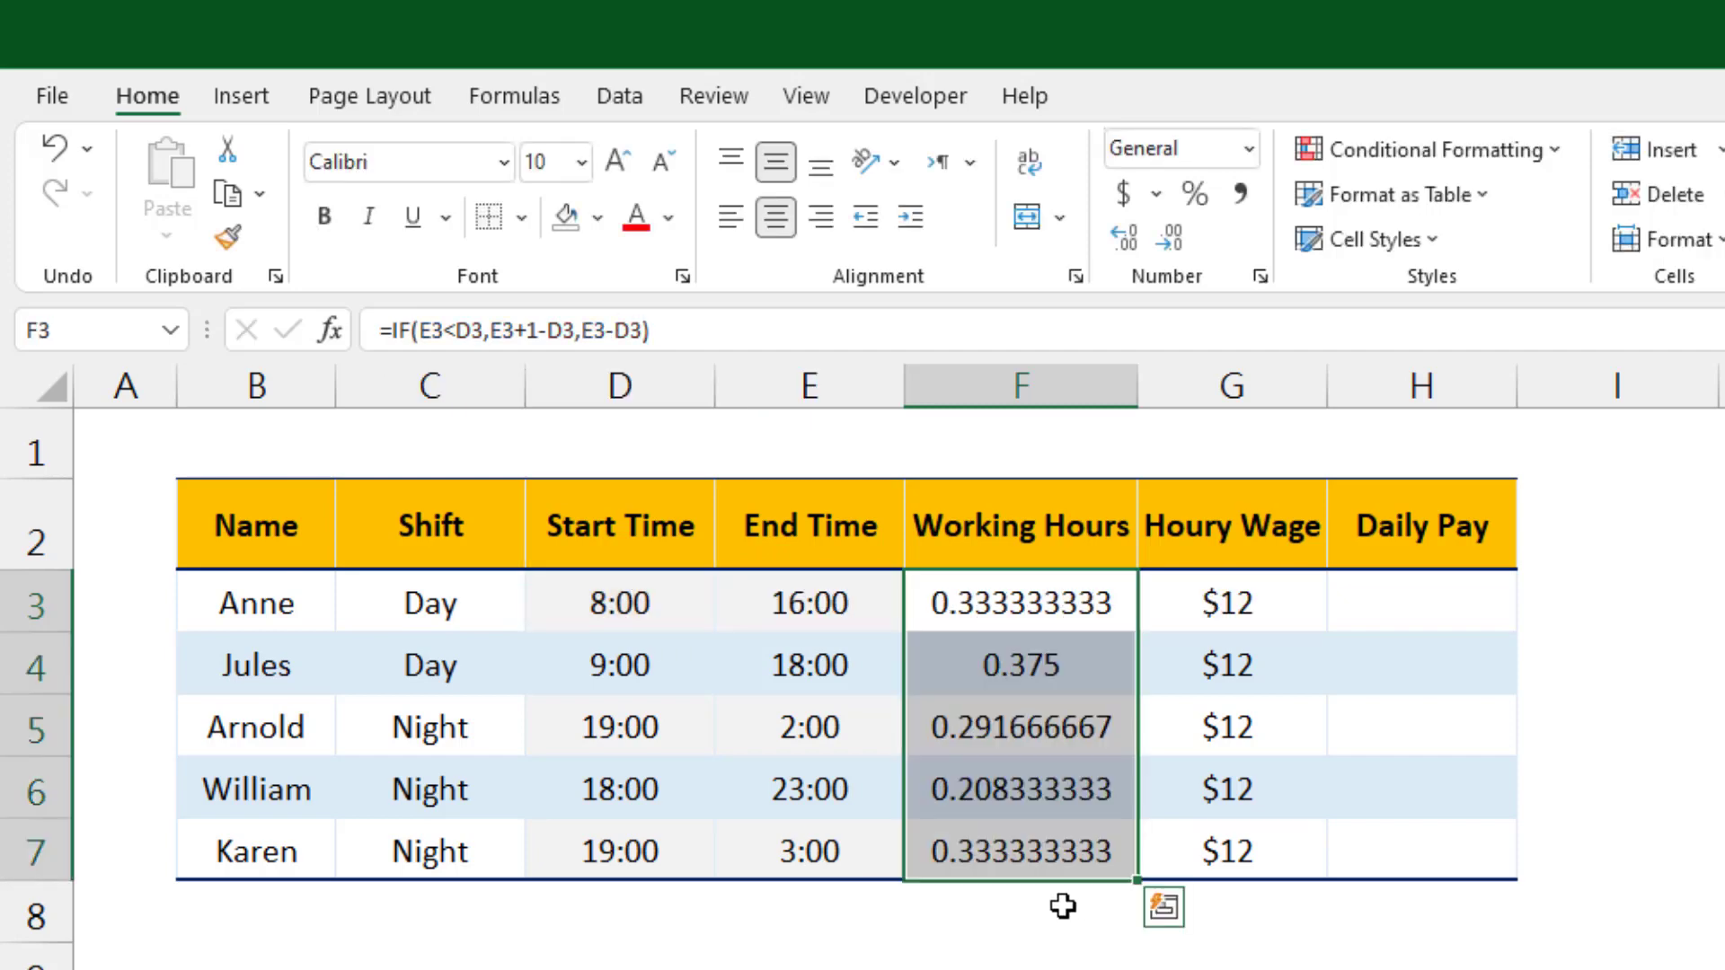
Step: Wrap the F3 formula in parentheses and multiply it by 24
click(1028, 943)
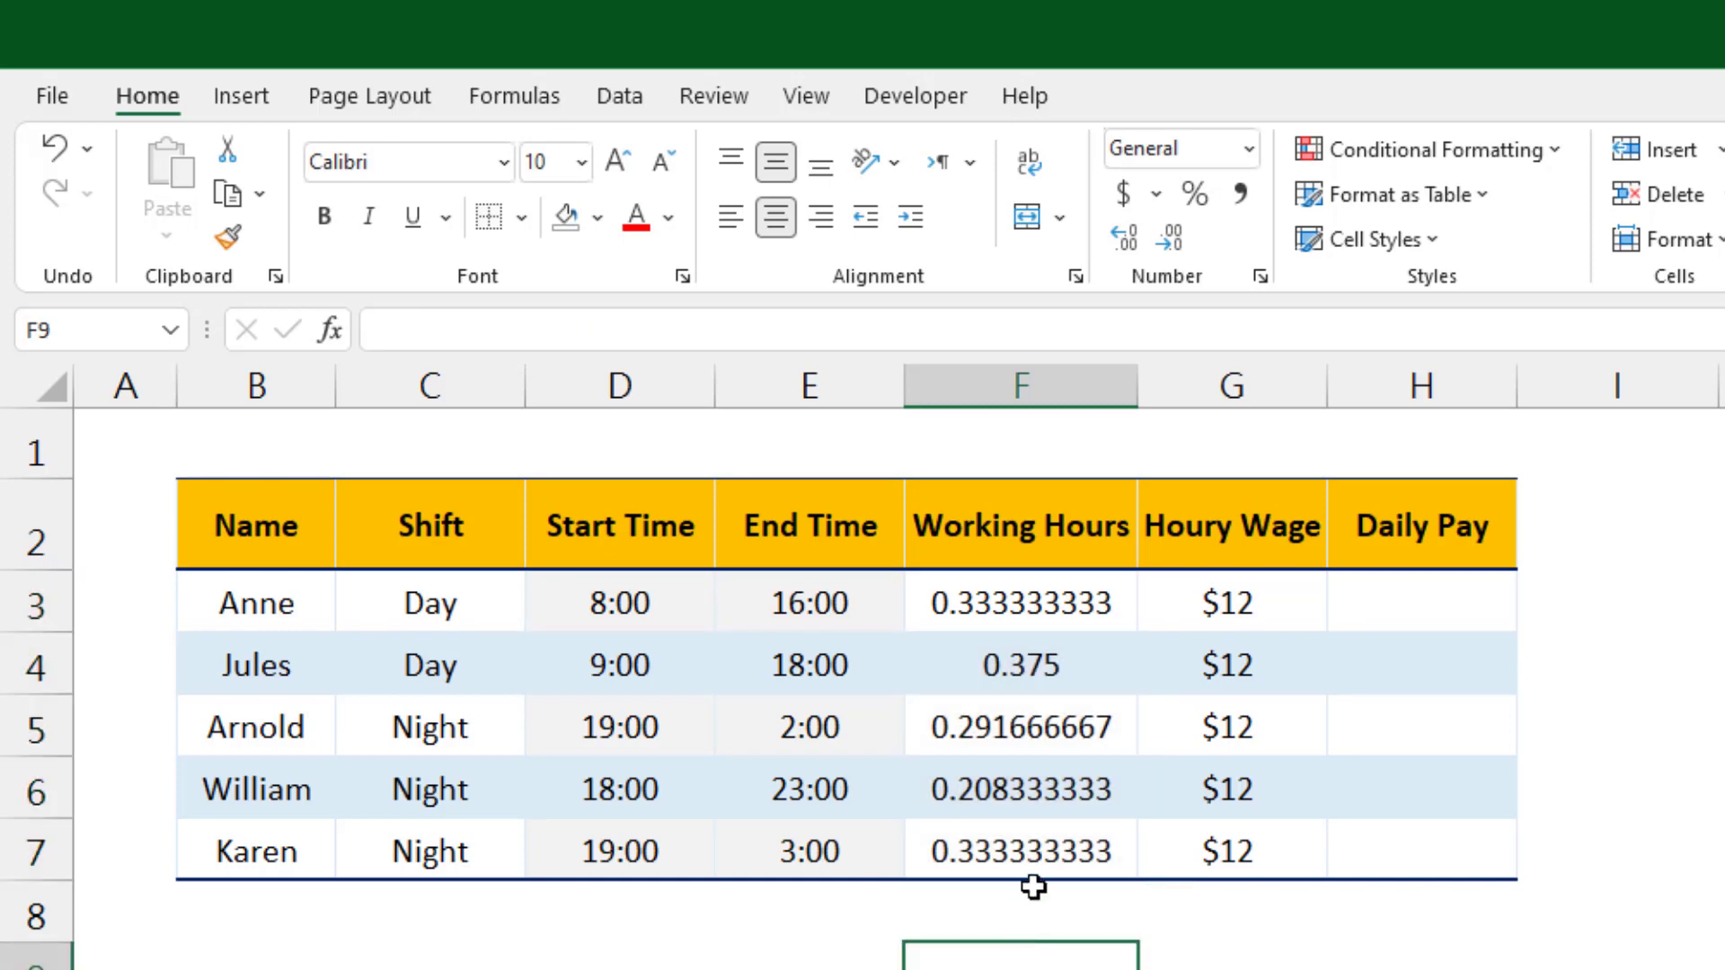
click(1035, 607)
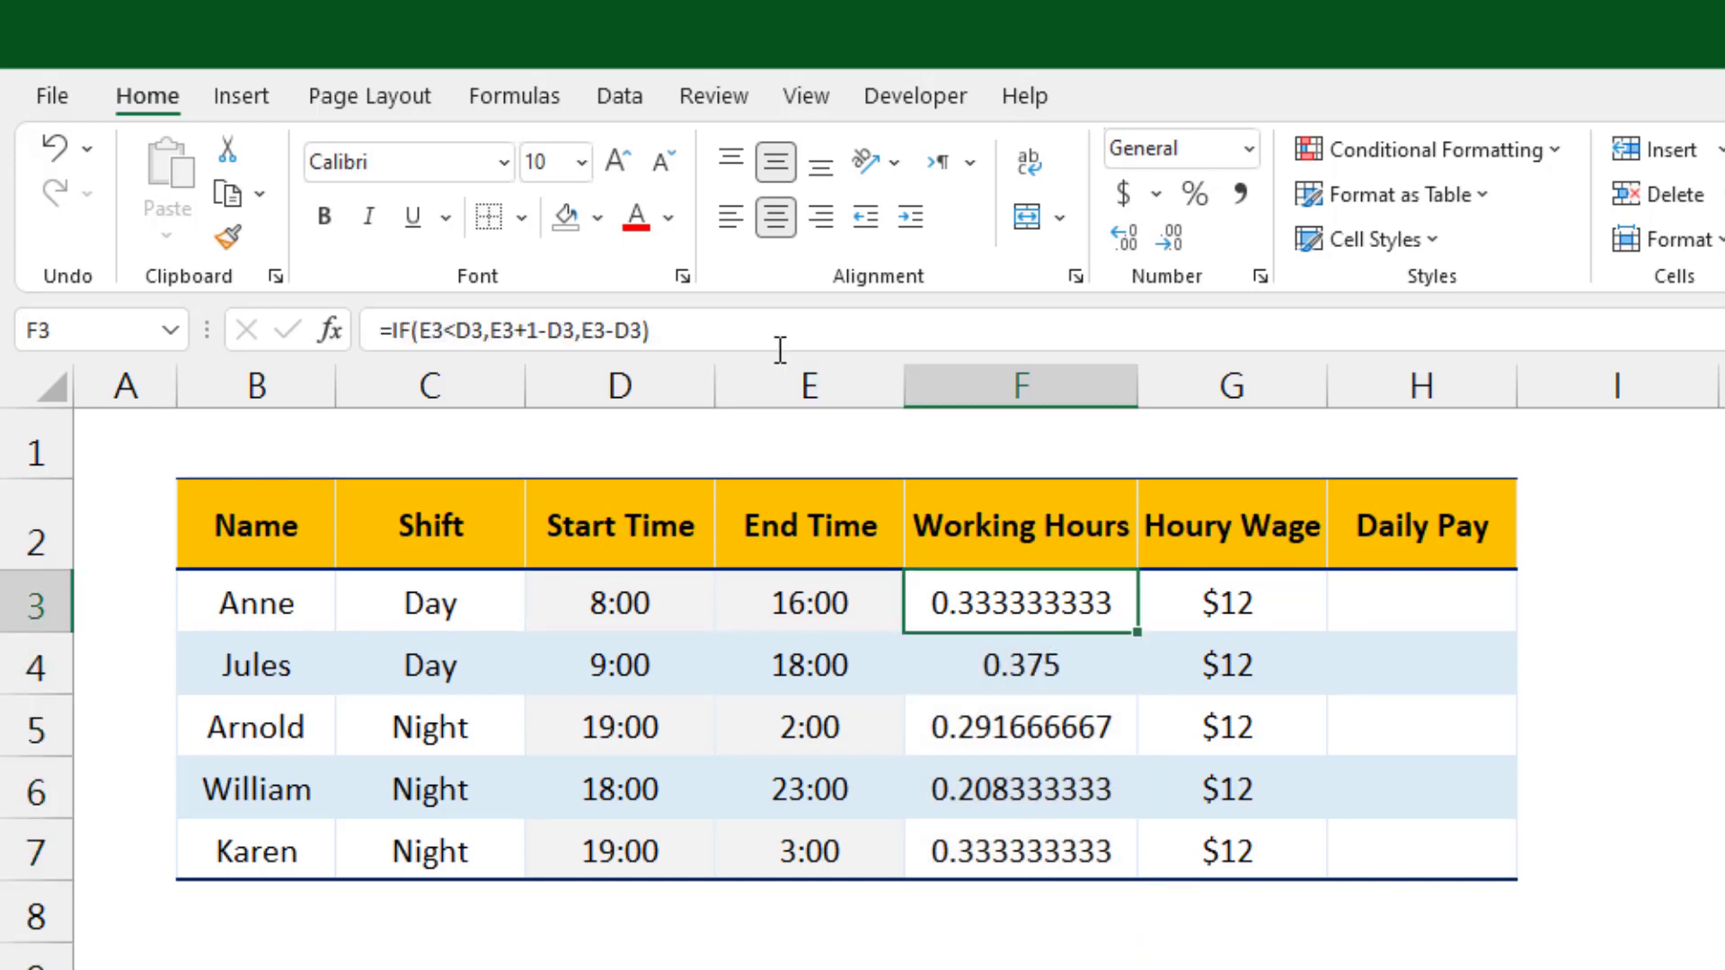
click(387, 331)
text(()
click(677, 329)
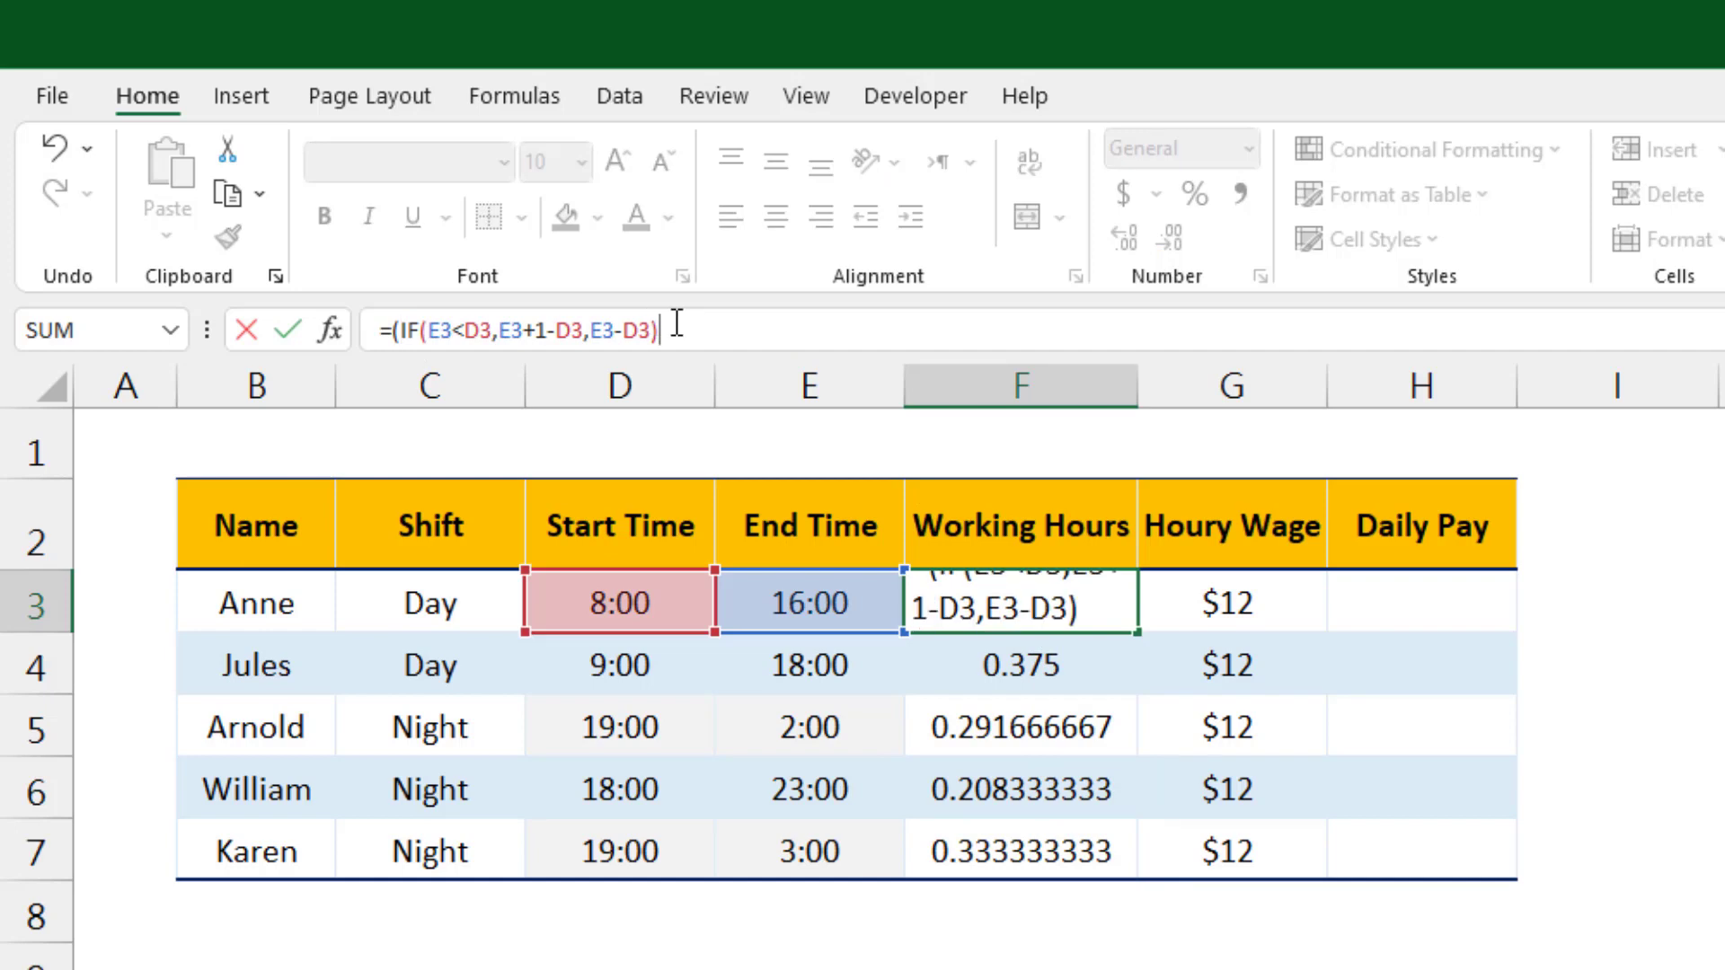
text()*24)
key(Return)
Step: Copy the multiplied F3 formula down to F7, then undo both the fill and the multiplication
click(1078, 611)
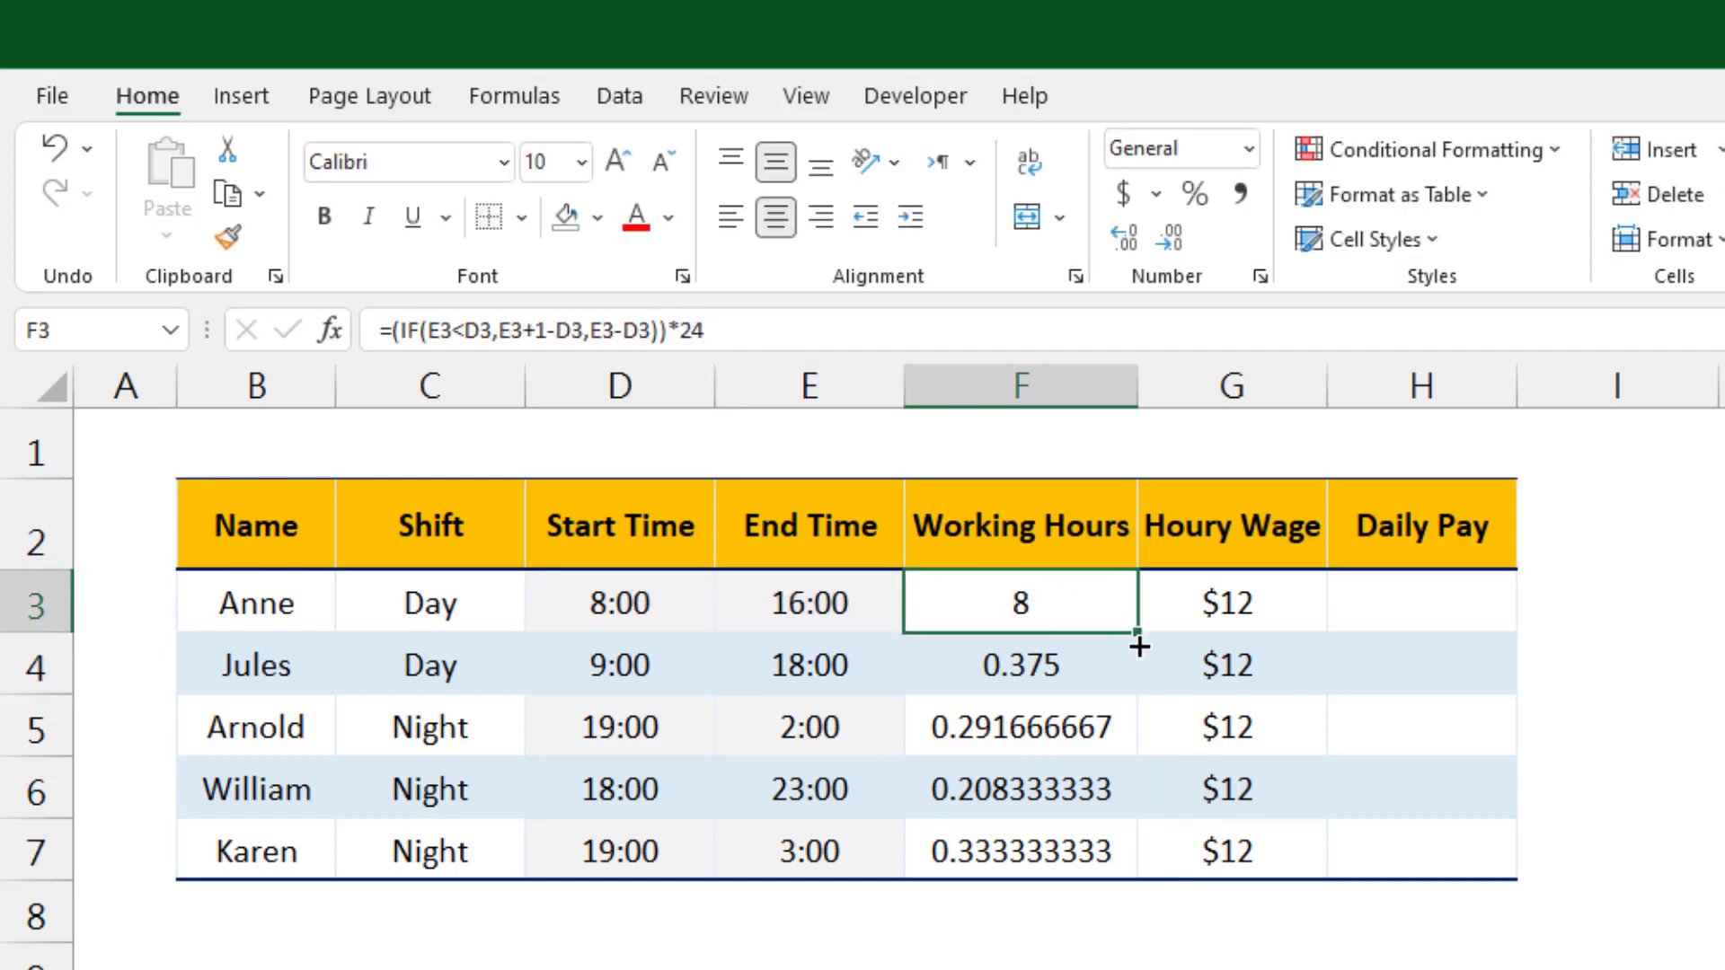
drag(1138, 646, 1132, 863)
click(1161, 901)
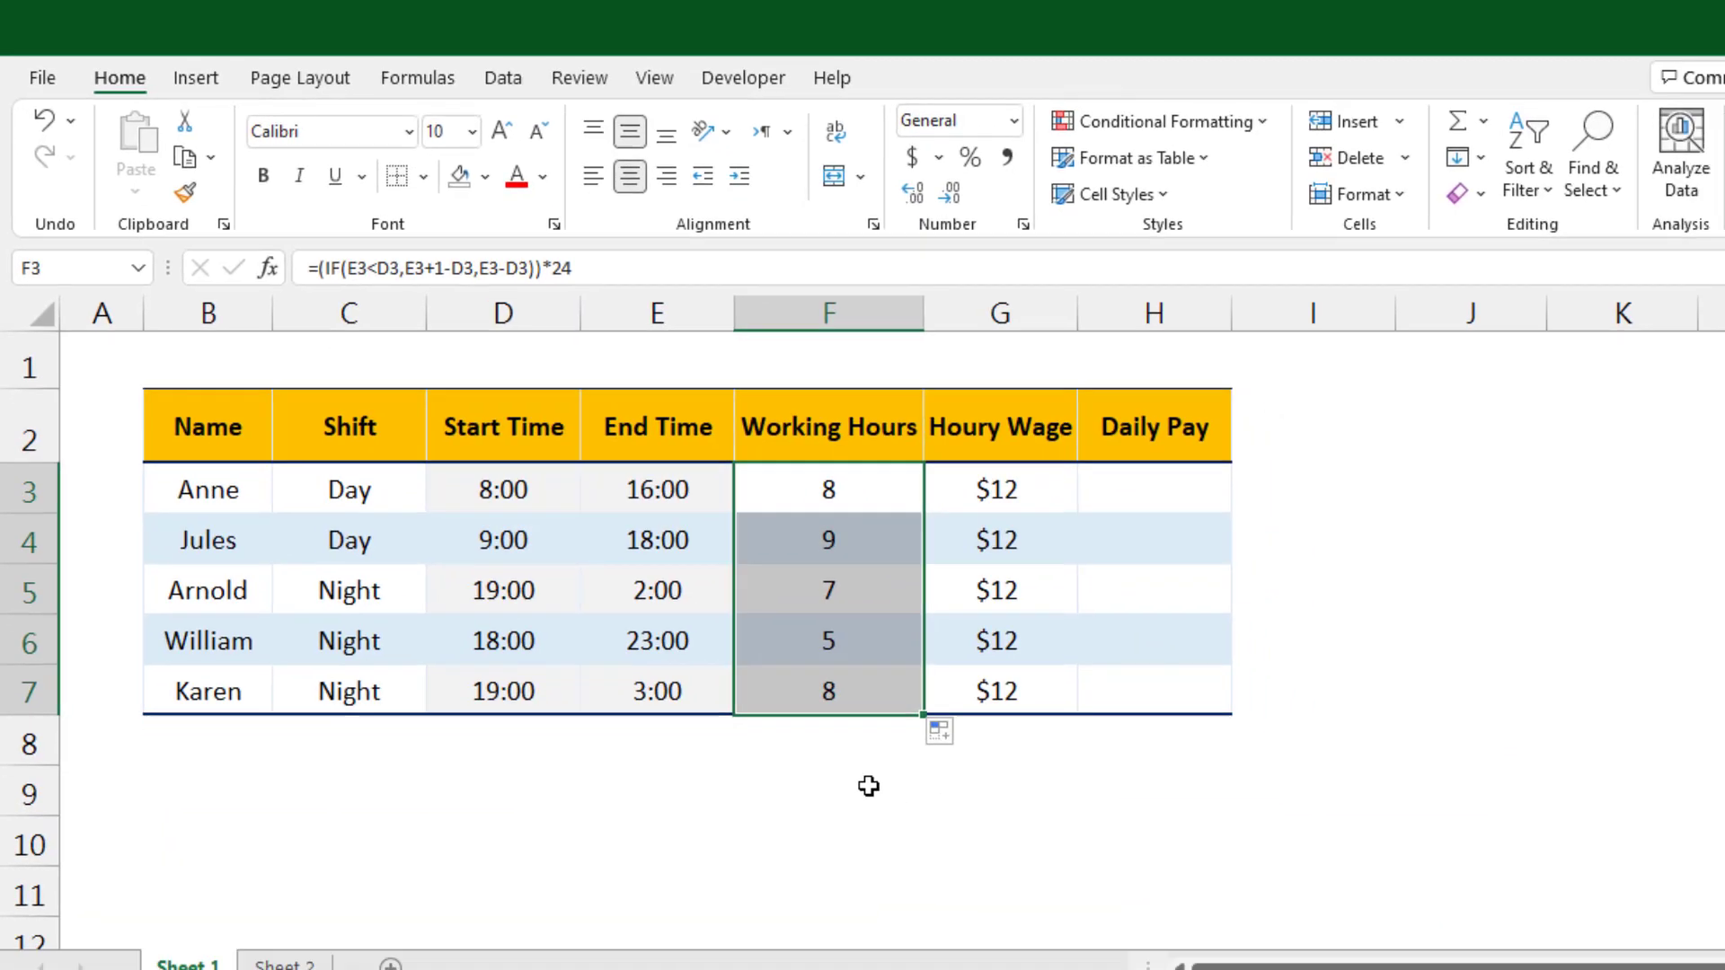
click(1070, 954)
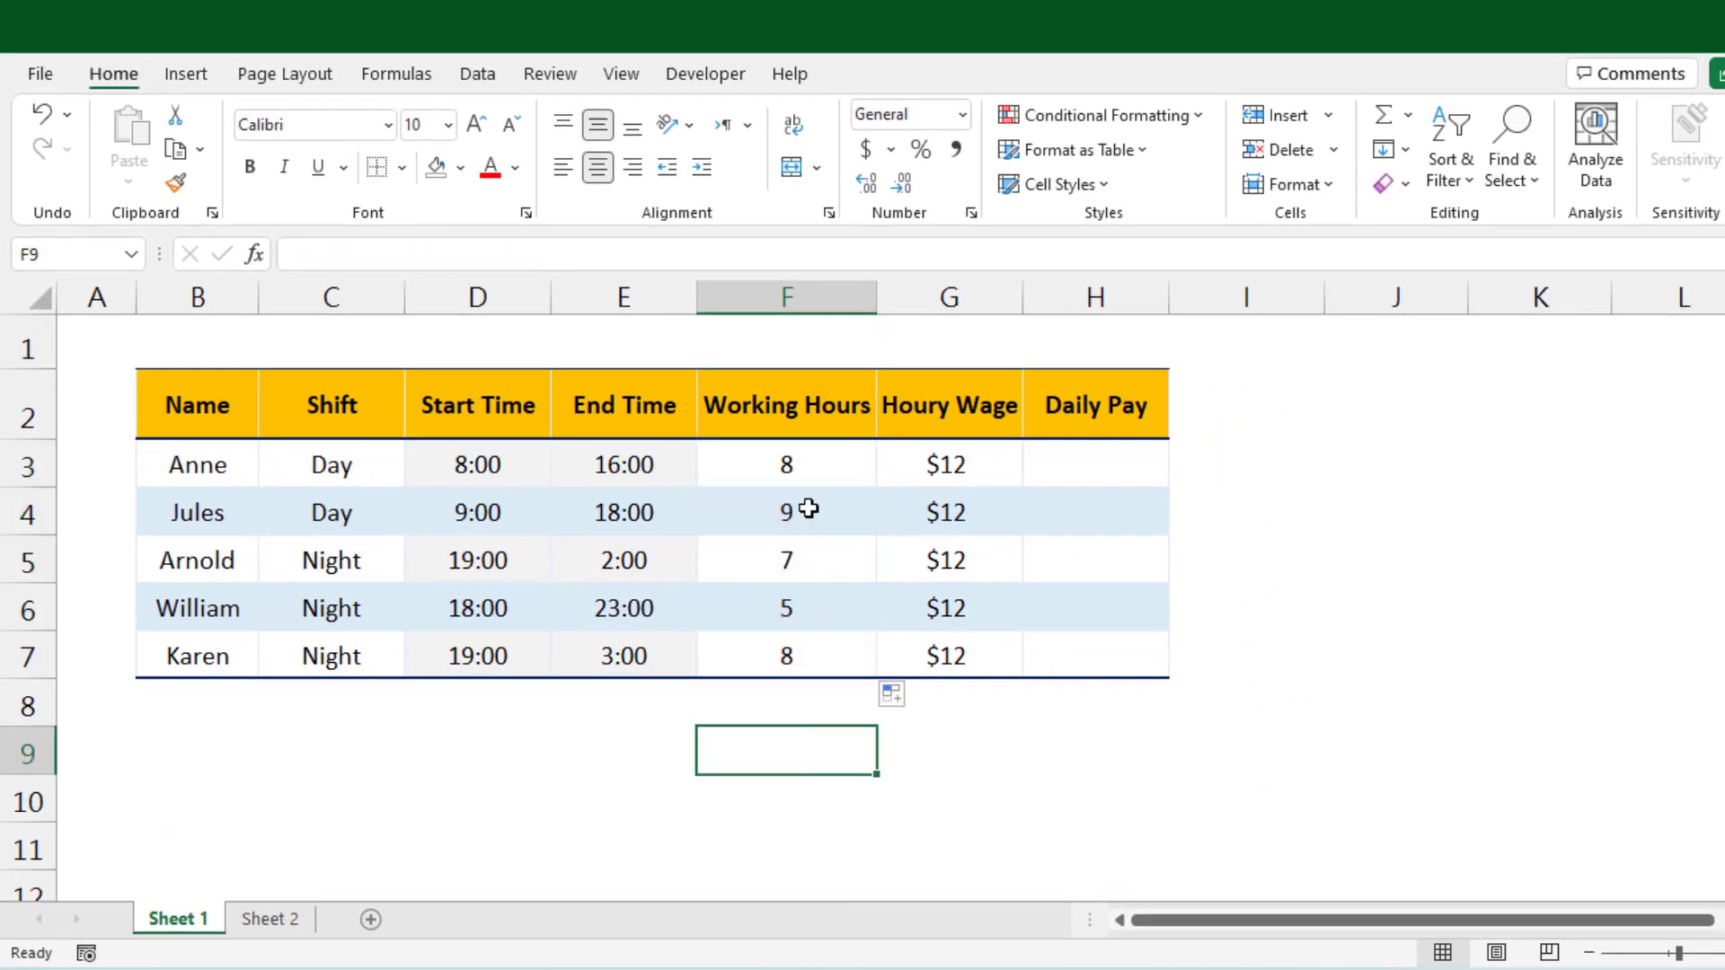
key(ctrl+z)
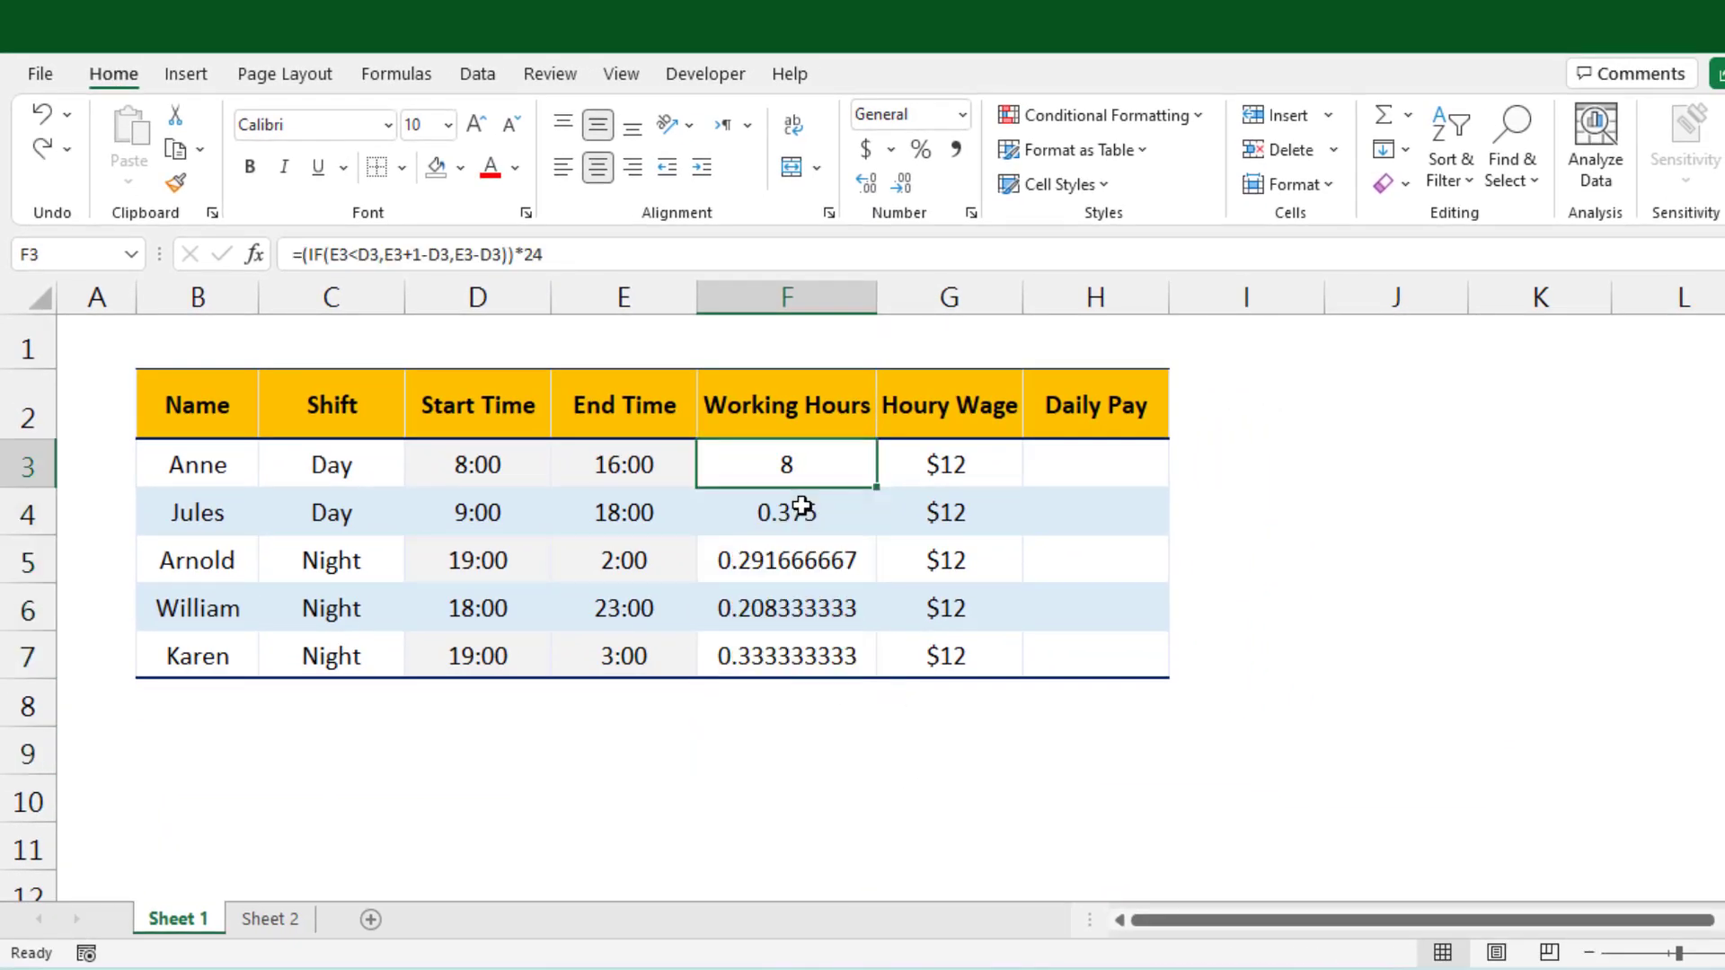
key(ctrl+z)
Step: Format the Working Hours cells F3 to F7 with the 13:30 time format
shift+click(789, 638)
right_click(789, 638)
click(898, 836)
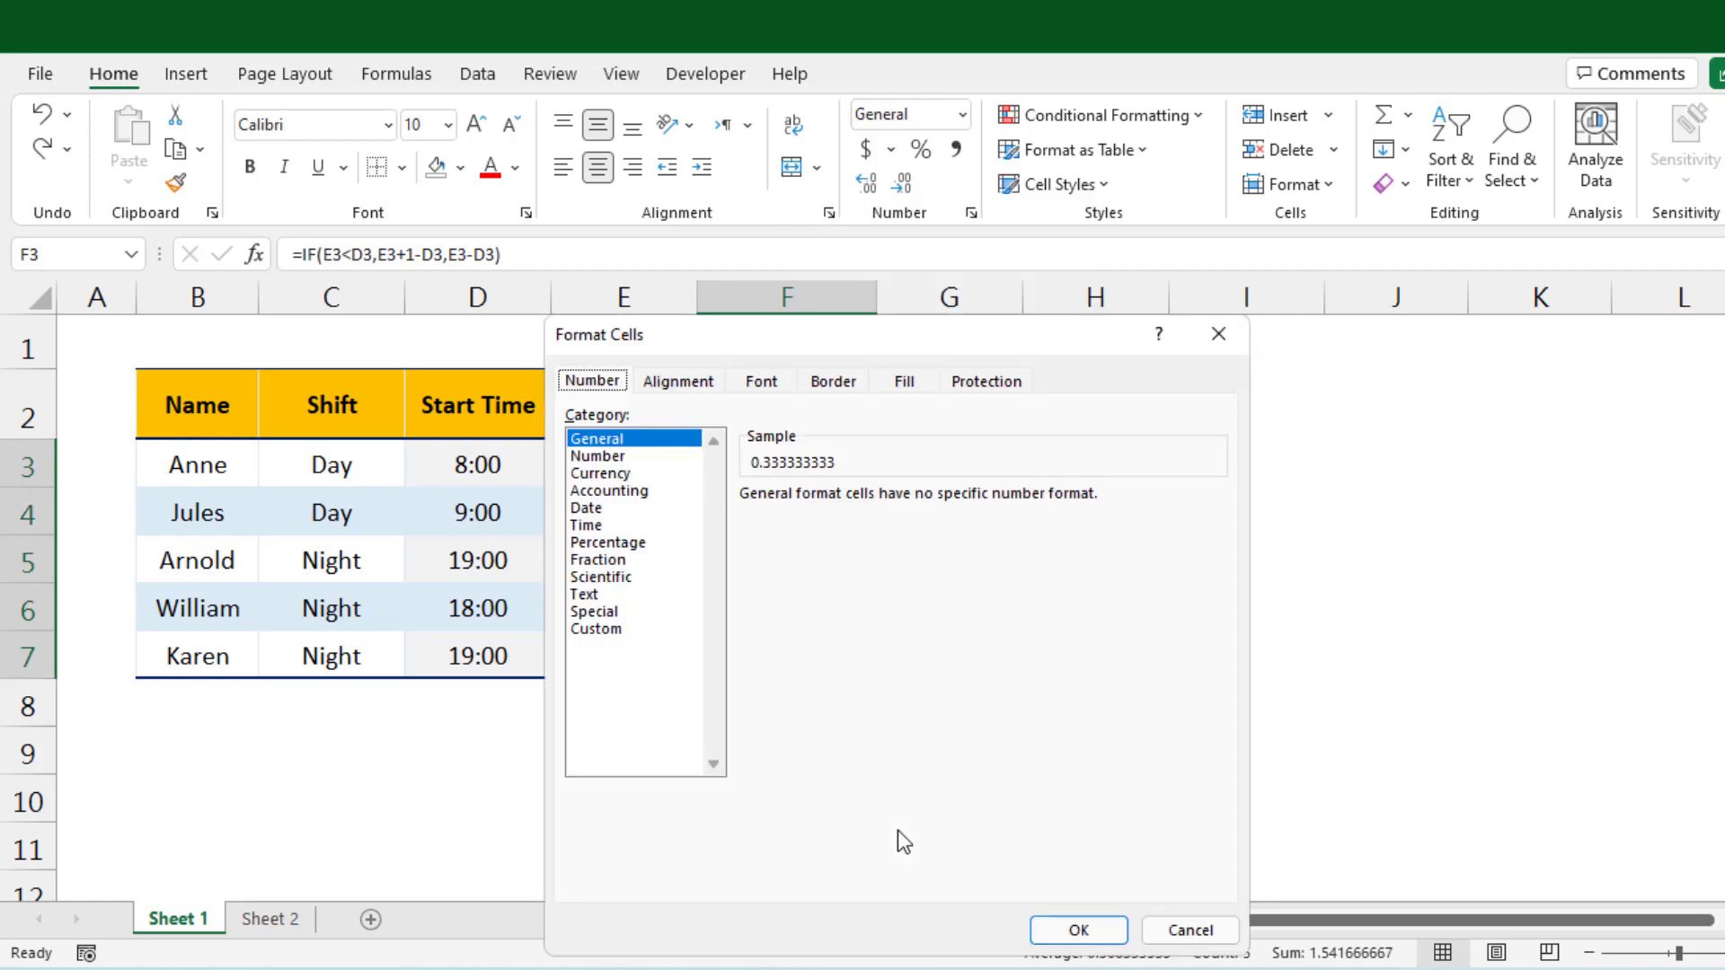
click(620, 525)
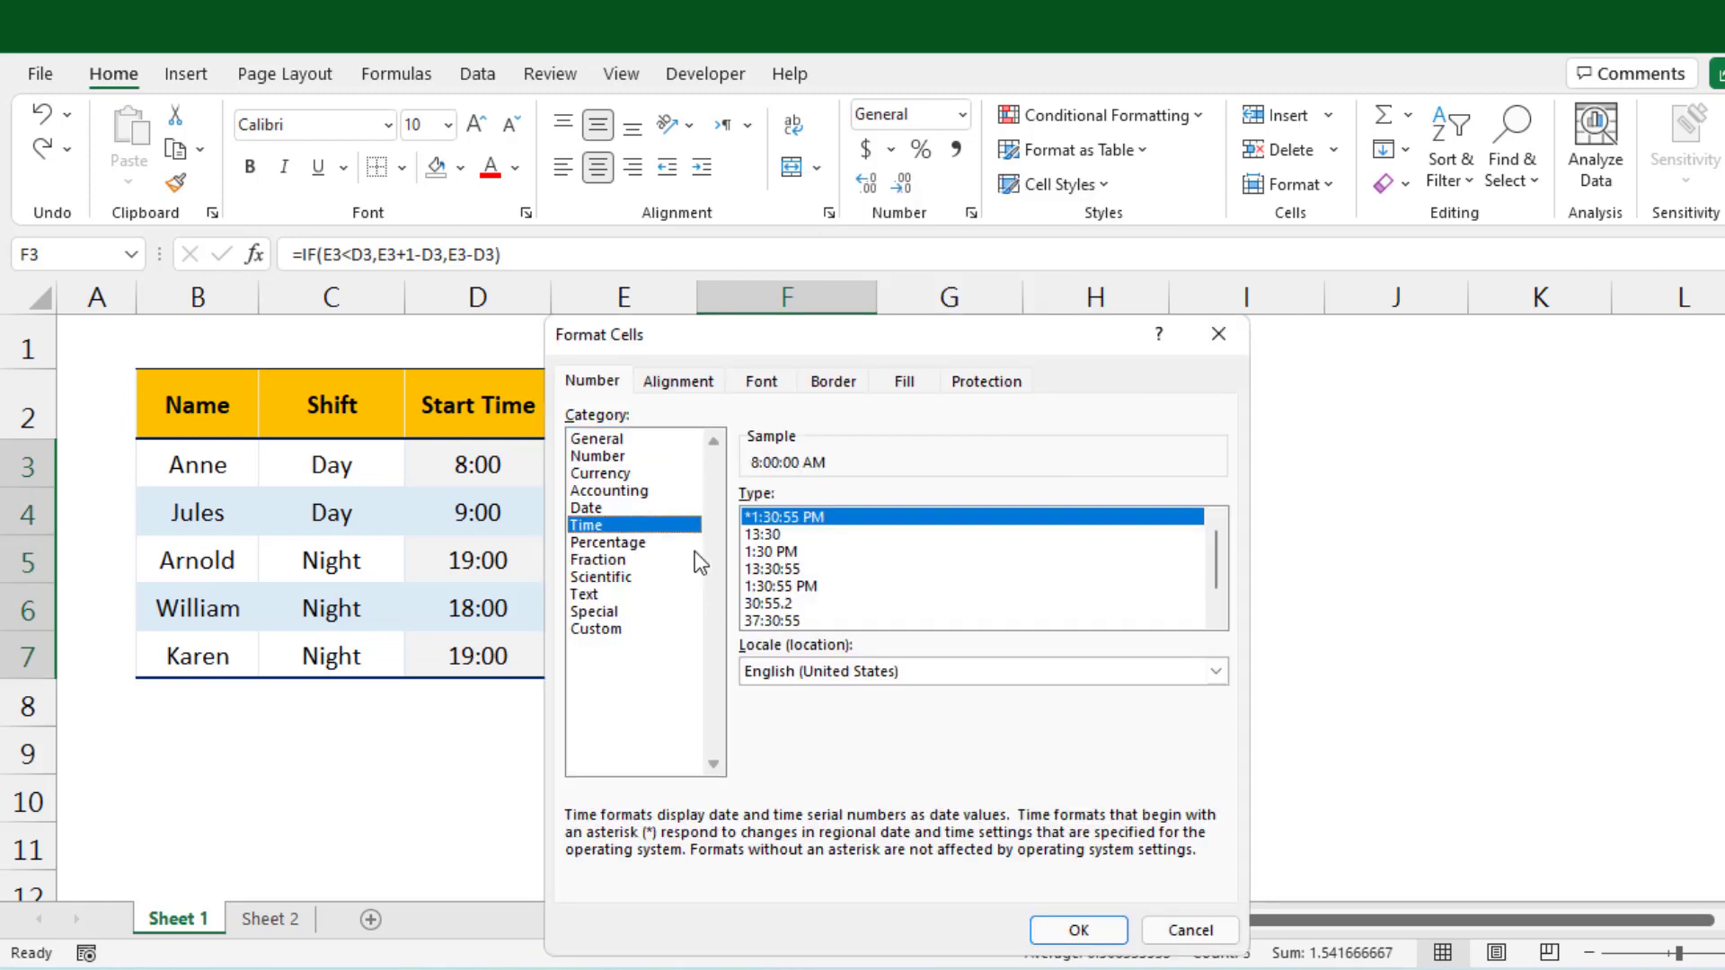
click(763, 536)
click(1079, 931)
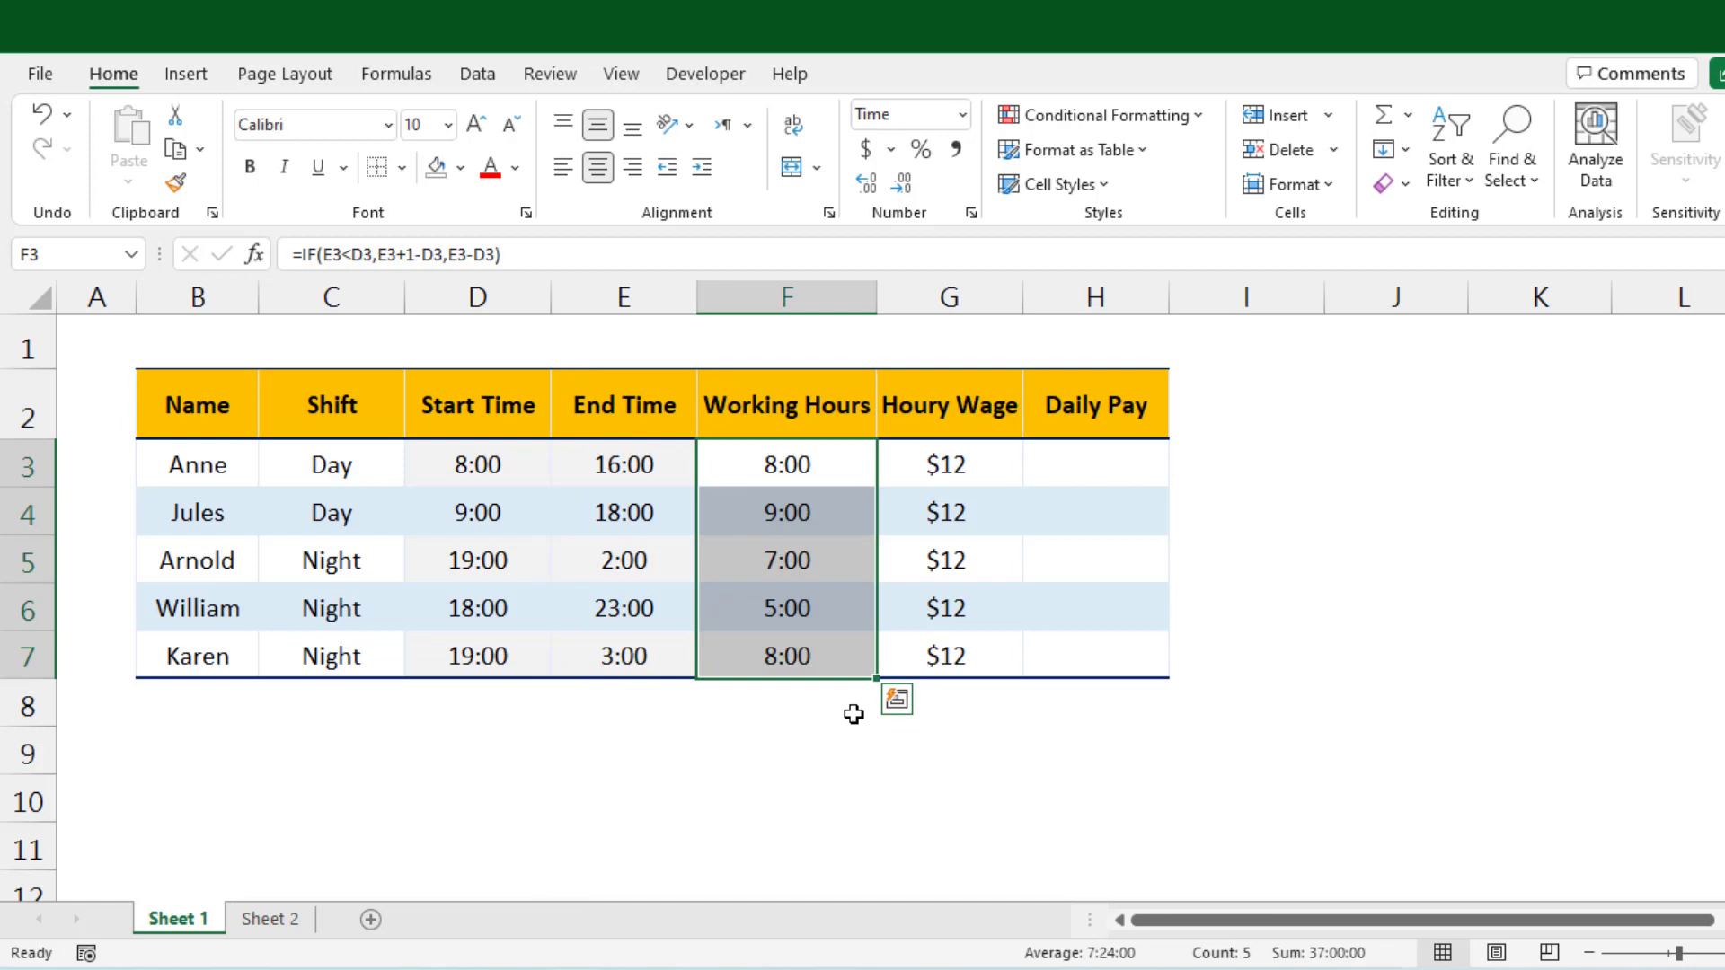
Step: Enter =G3*F3 in Daily Pay cell H3 and copy it down to H7
click(821, 759)
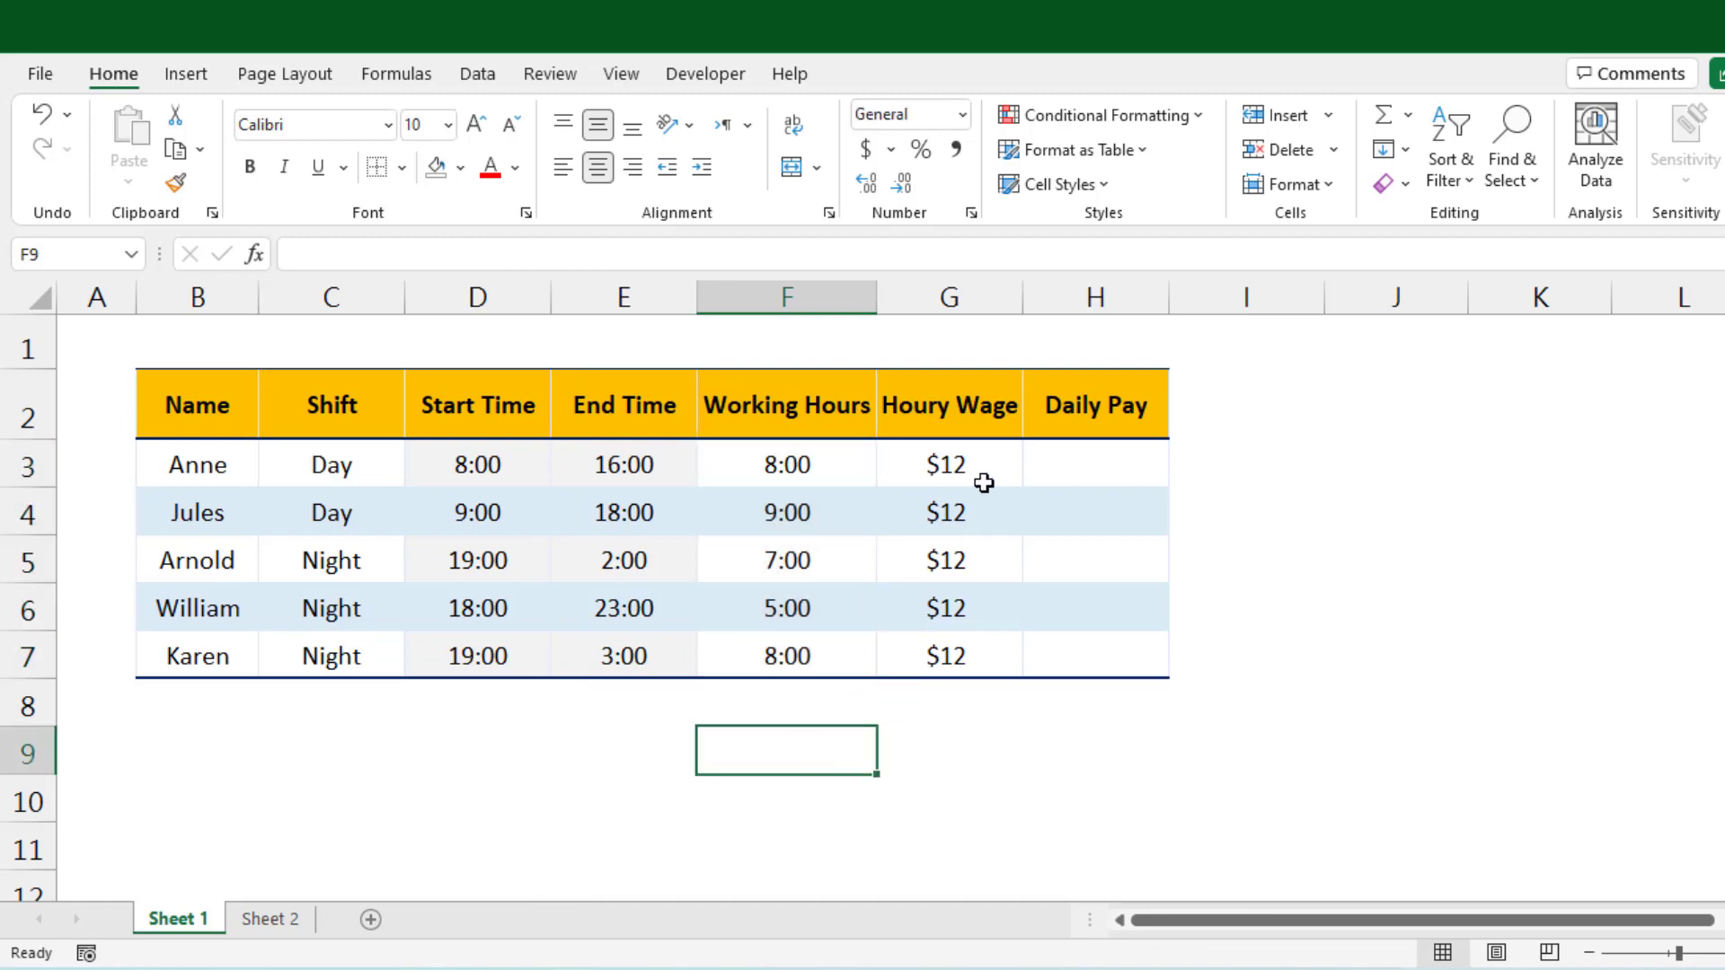
click(1074, 461)
text(=)
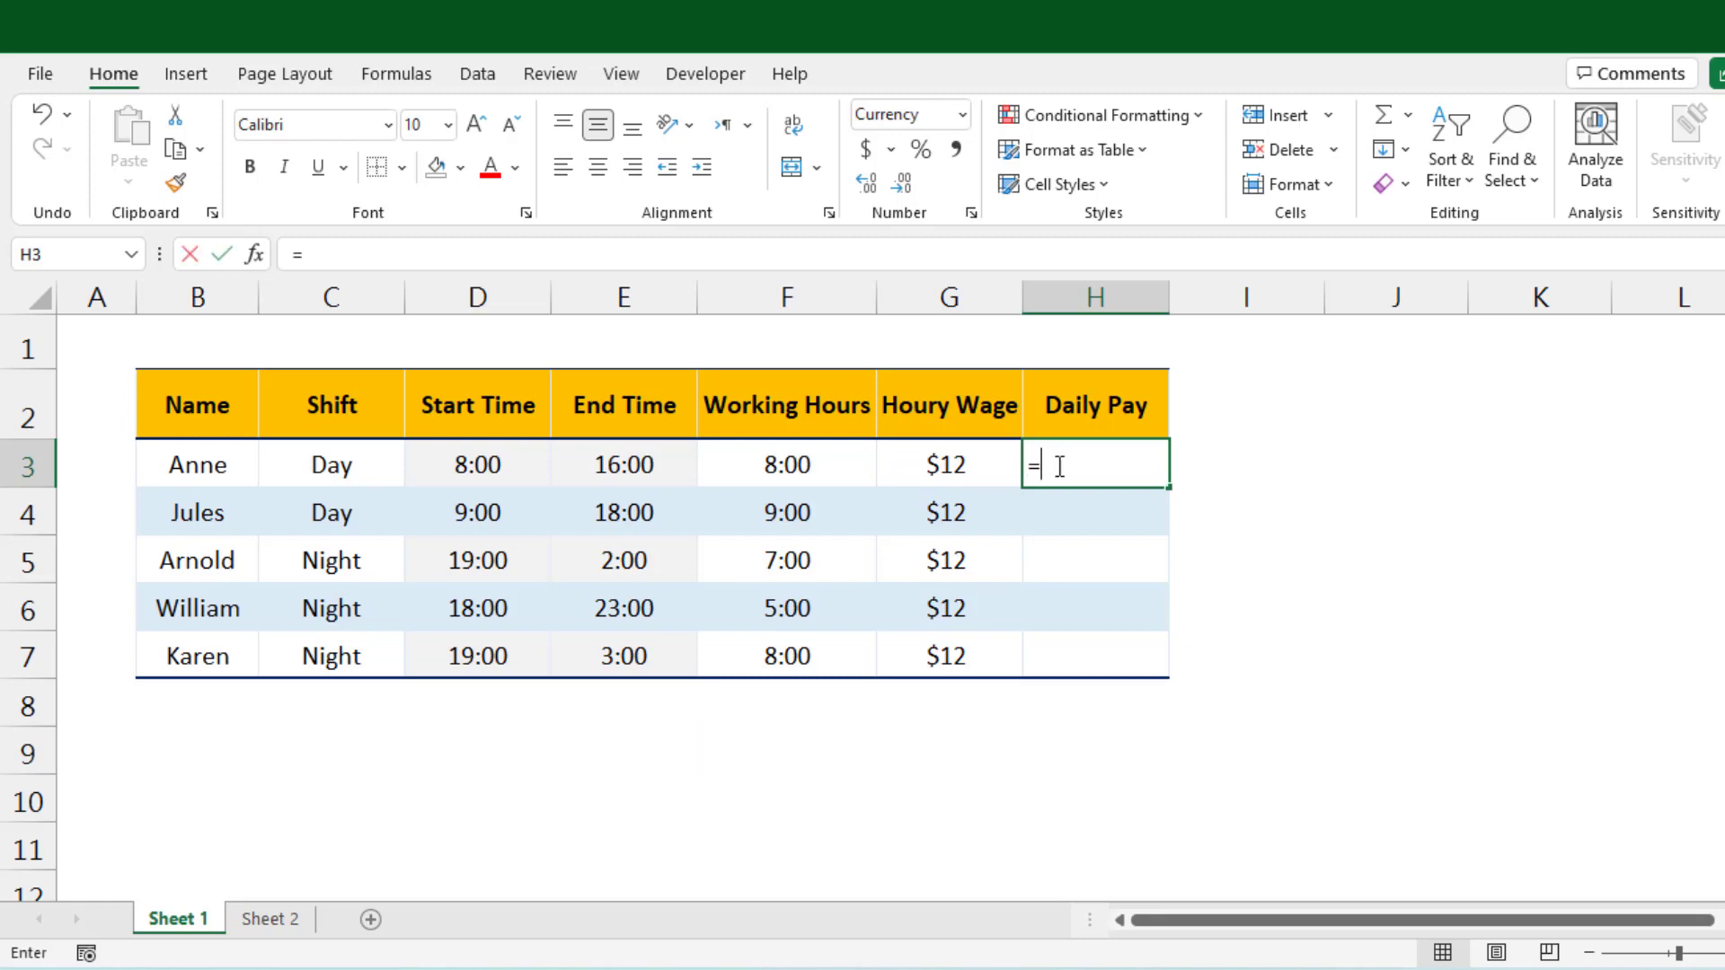
click(921, 477)
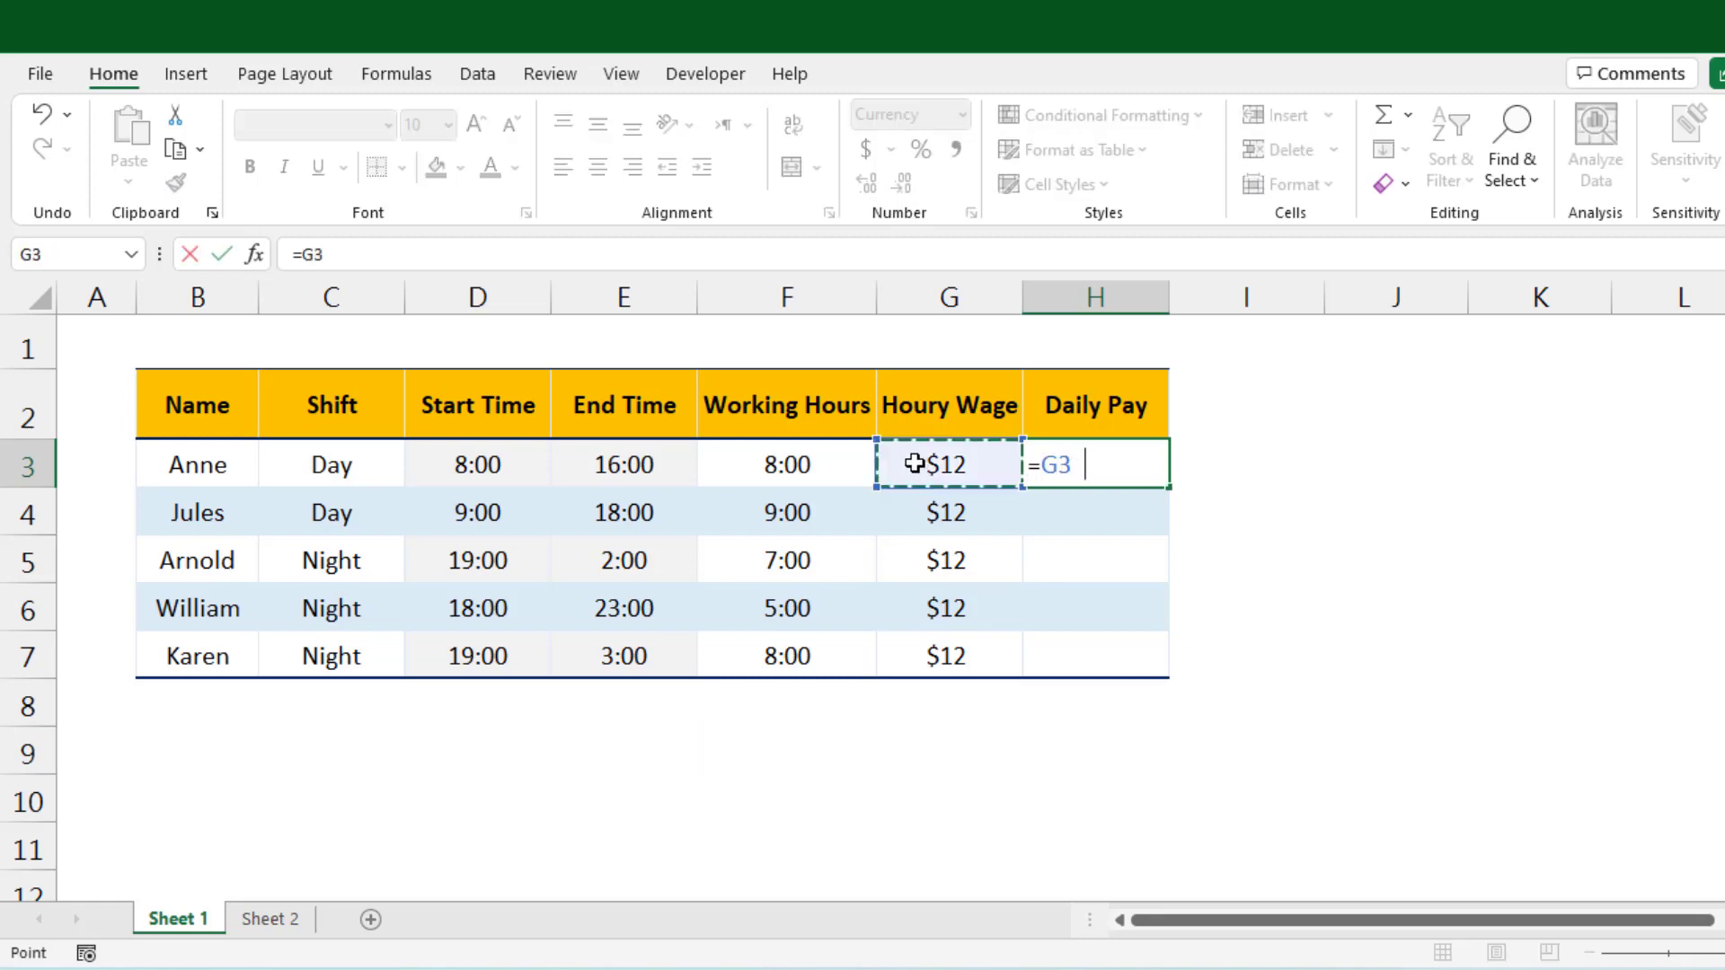
text(*)
click(801, 464)
key(Return)
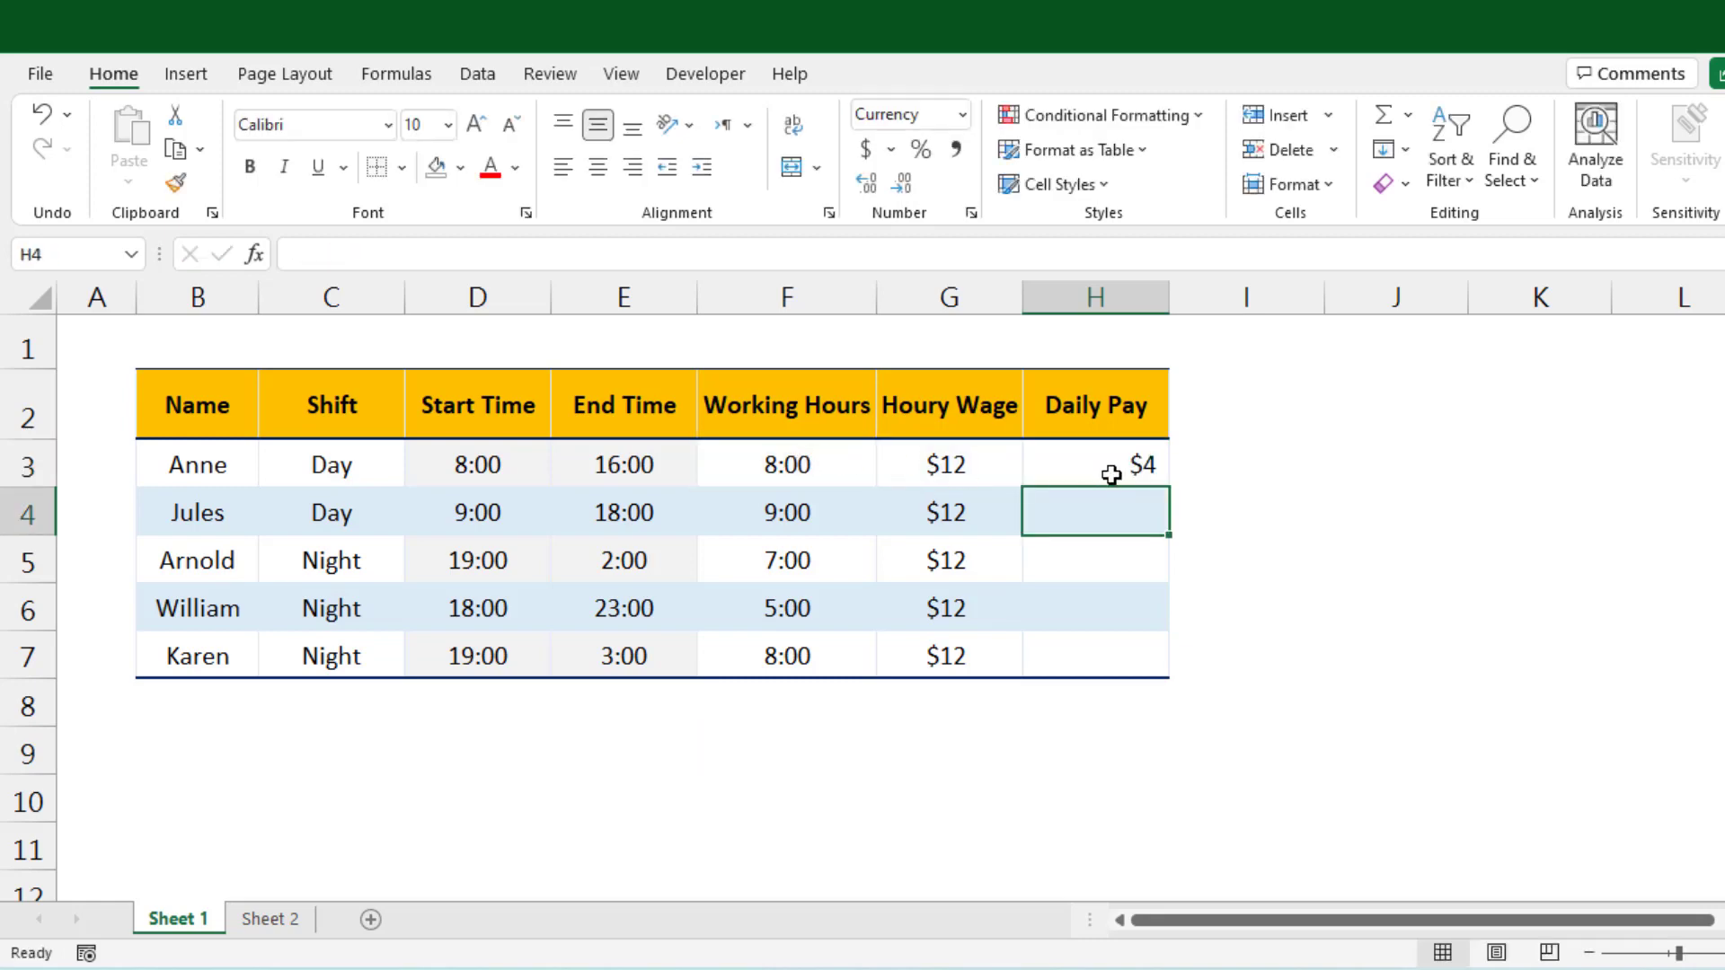
click(1110, 460)
drag(1175, 486, 1160, 664)
Step: Multiply the H3 Daily Pay formula by 24
click(367, 255)
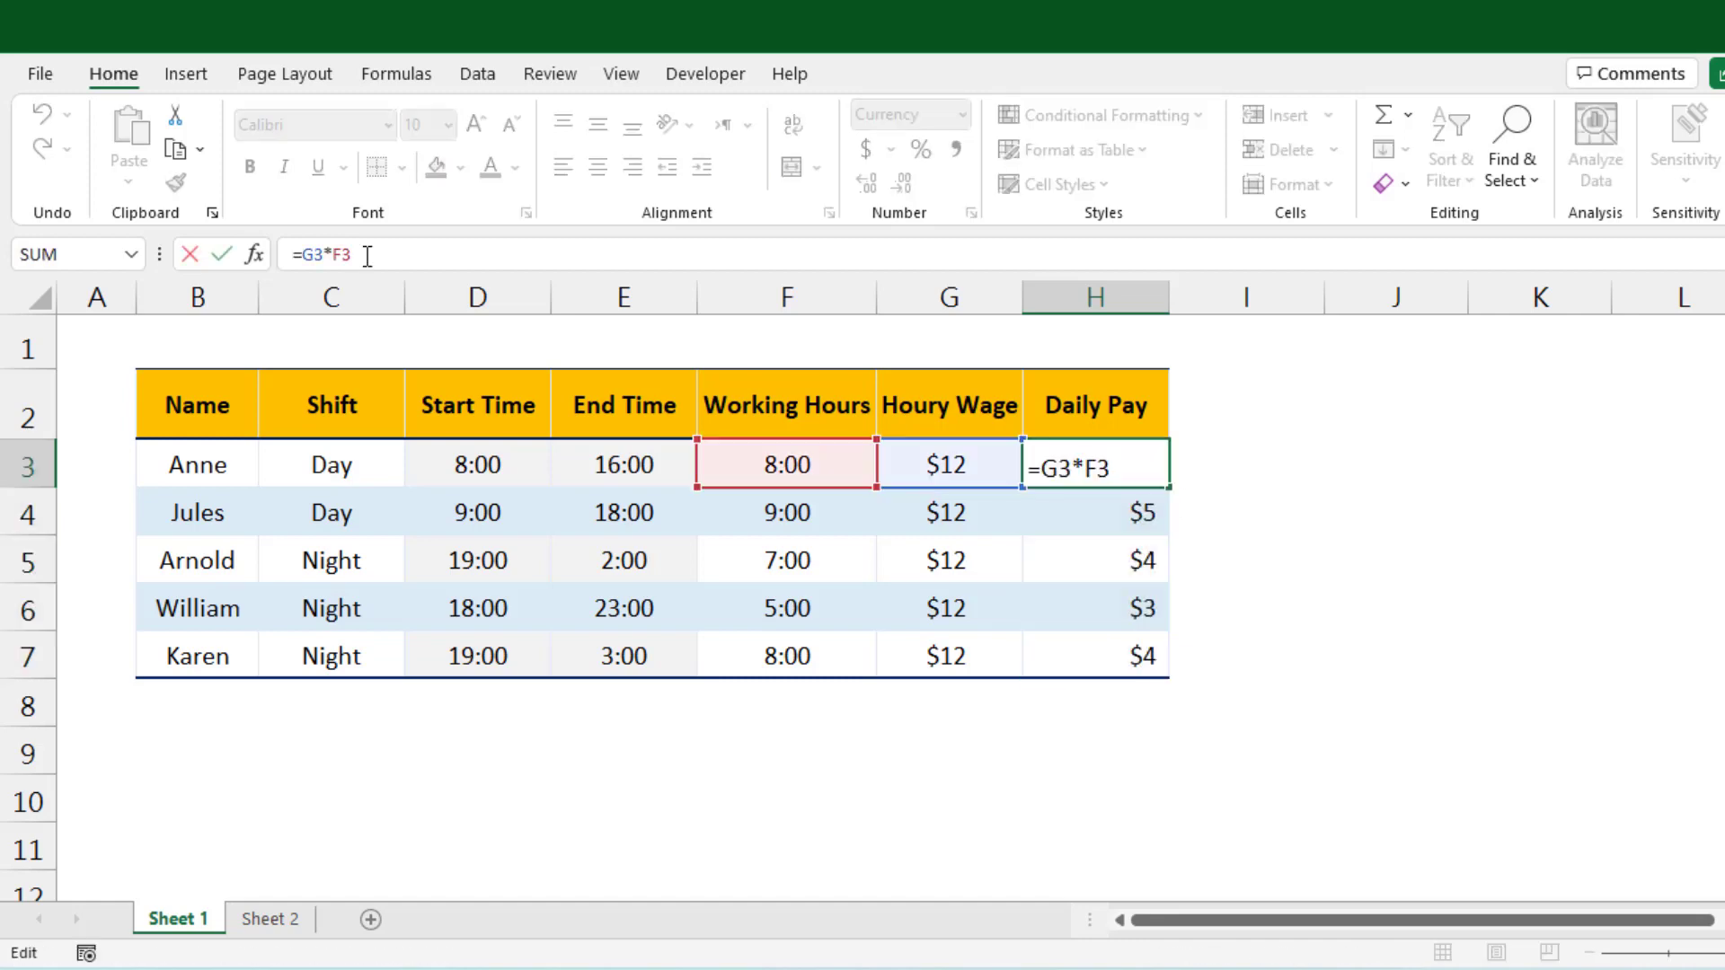
text(*24)
key(Return)
Step: Copy the updated H3 formula down to H7 using Fill Without Formatting
click(1114, 461)
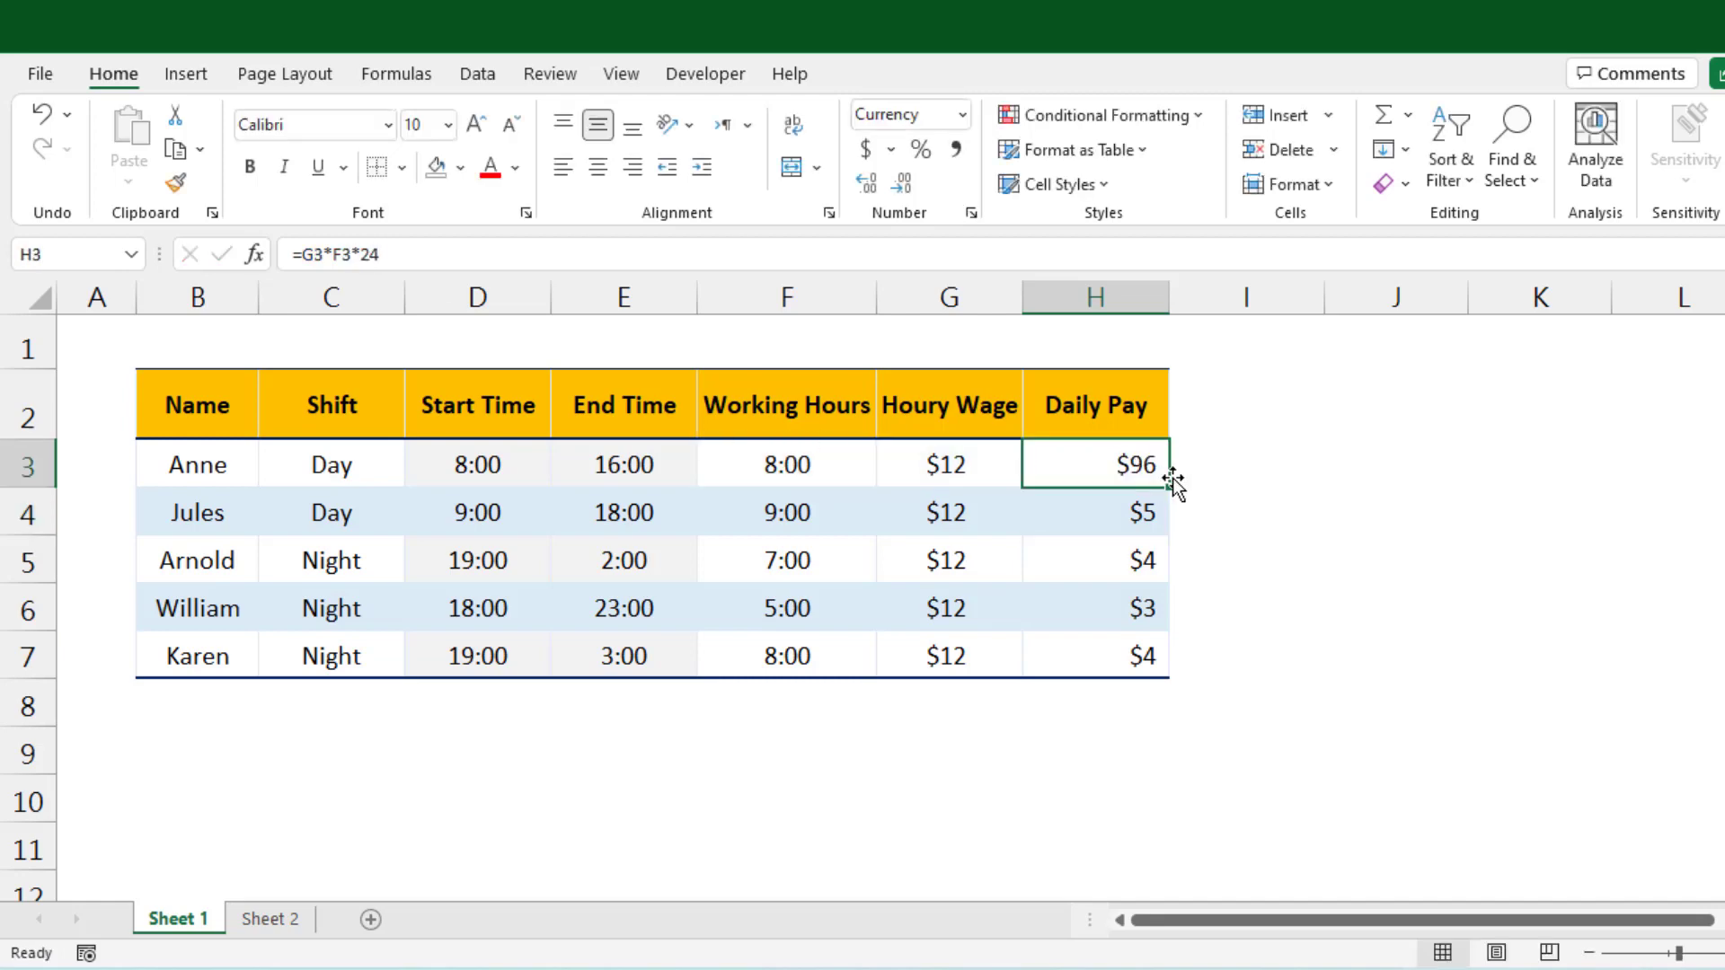
drag(1169, 486, 1174, 689)
click(1187, 695)
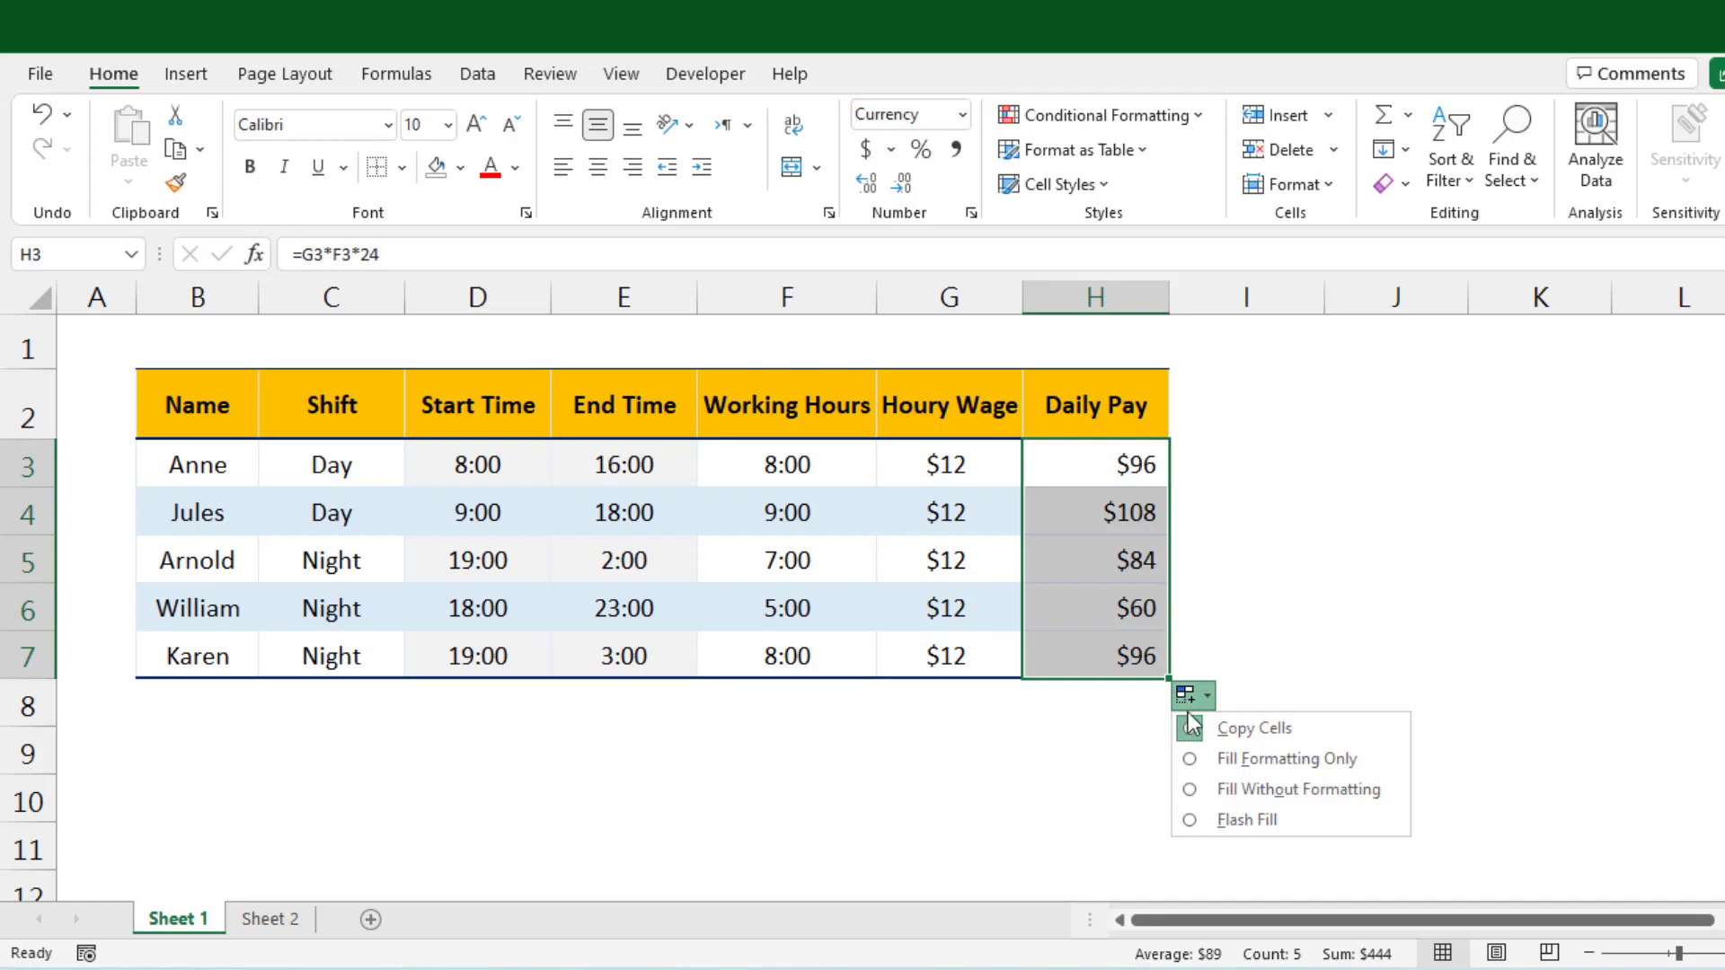
click(1209, 789)
click(1339, 773)
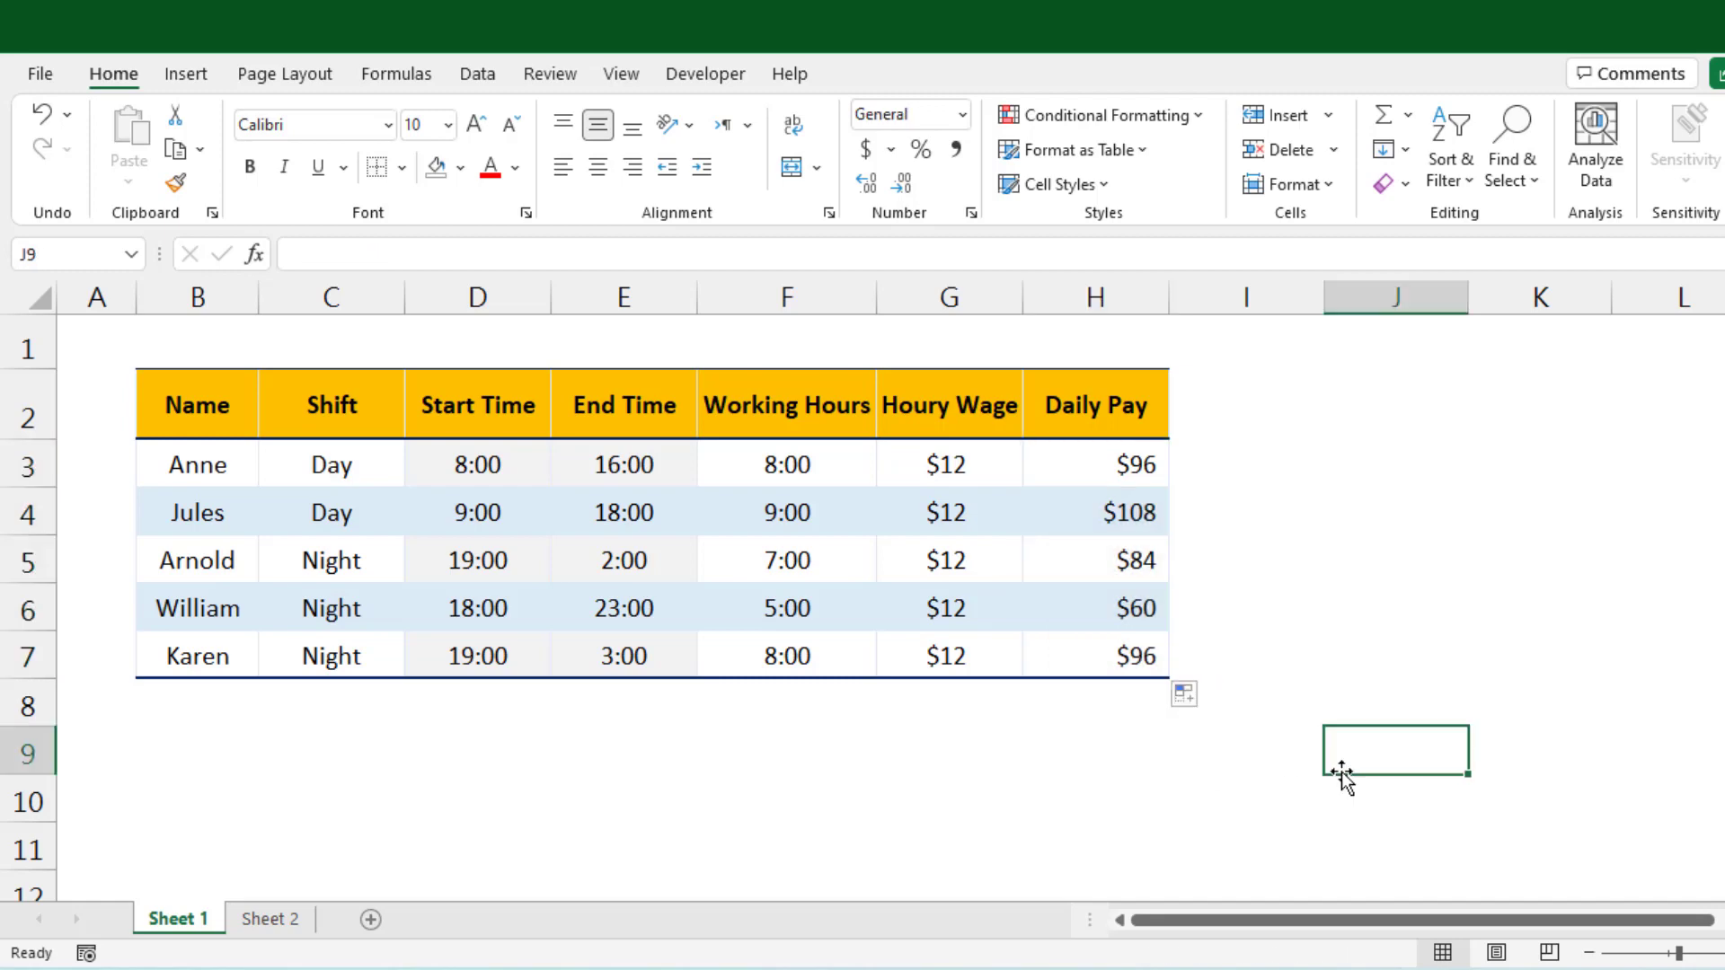
click(869, 797)
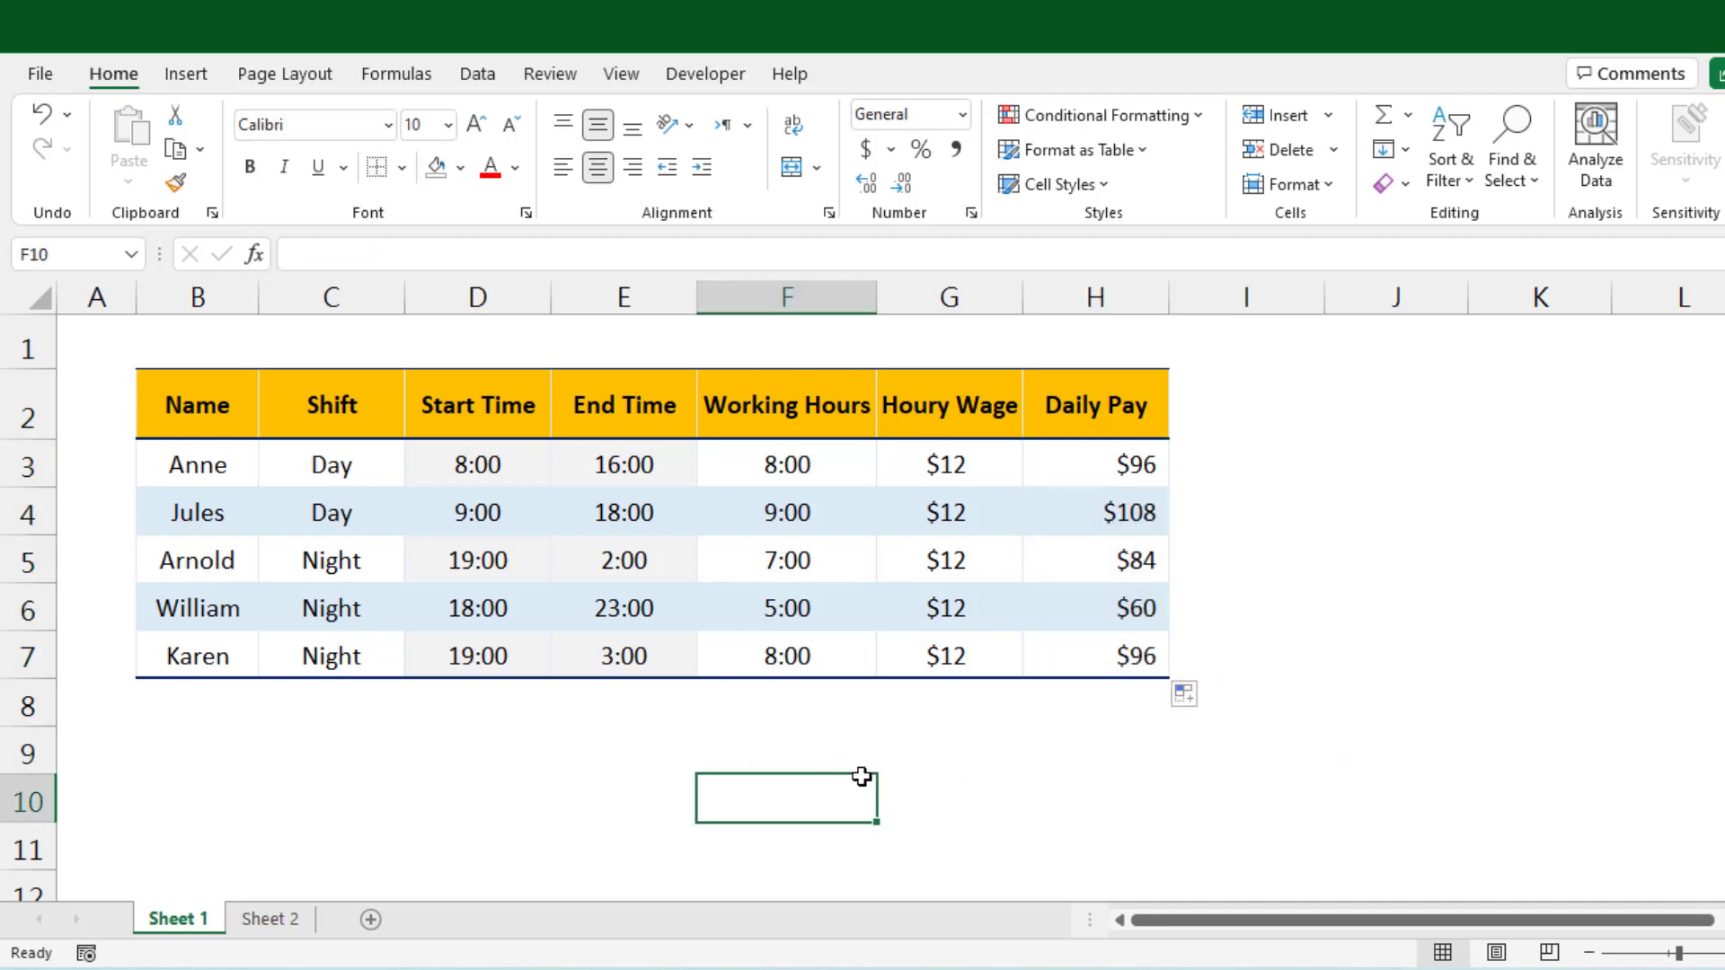
drag(772, 966, 934, 733)
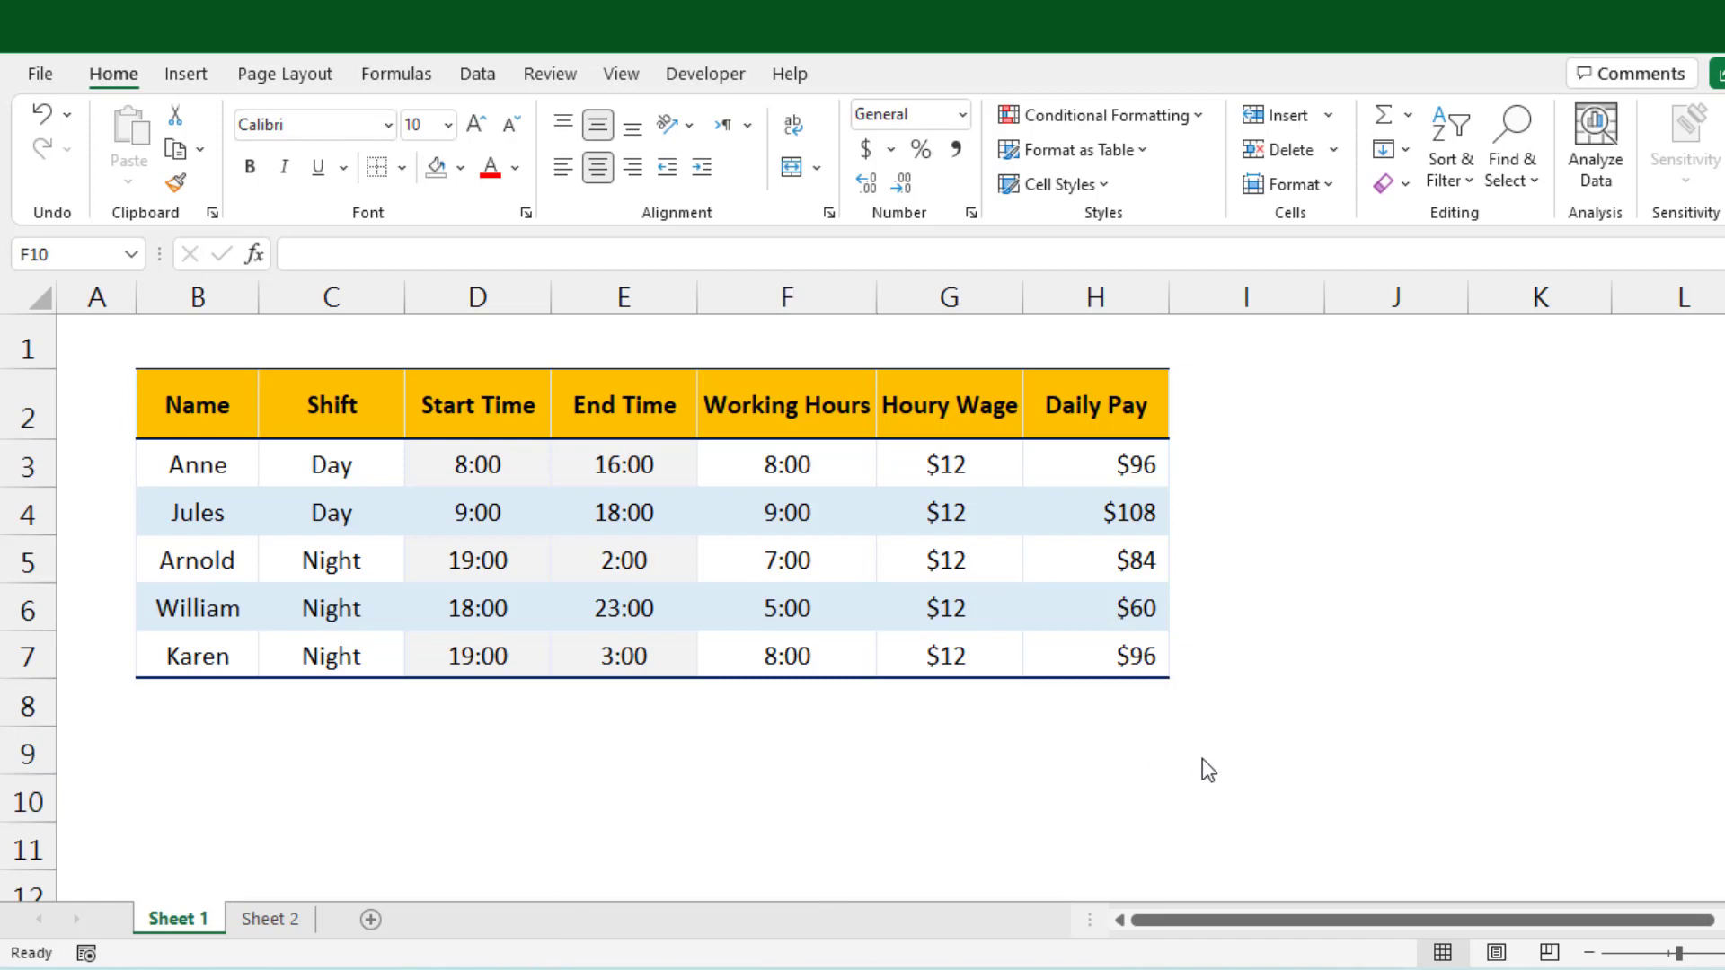